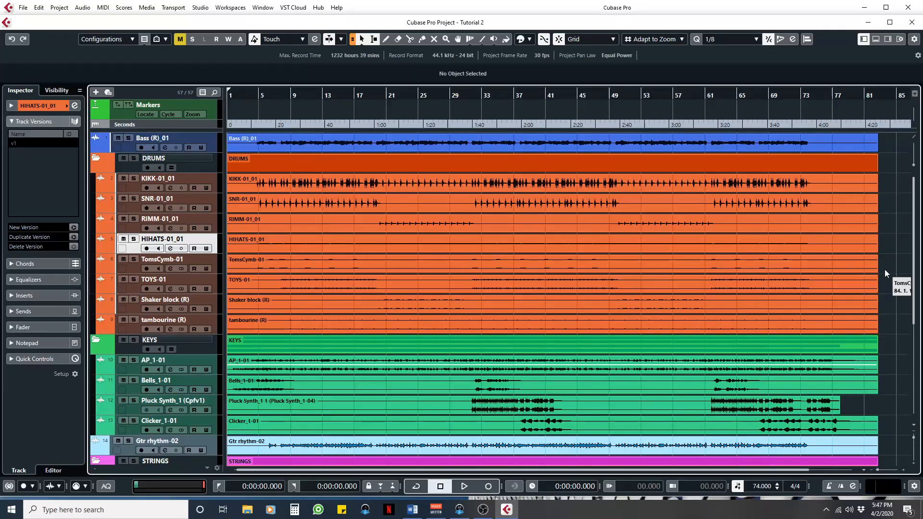
# Open the mixer, look over all channels with the Routing rack shown, and check their meters during playback before returning to the project.
pyautogui.press('F3')
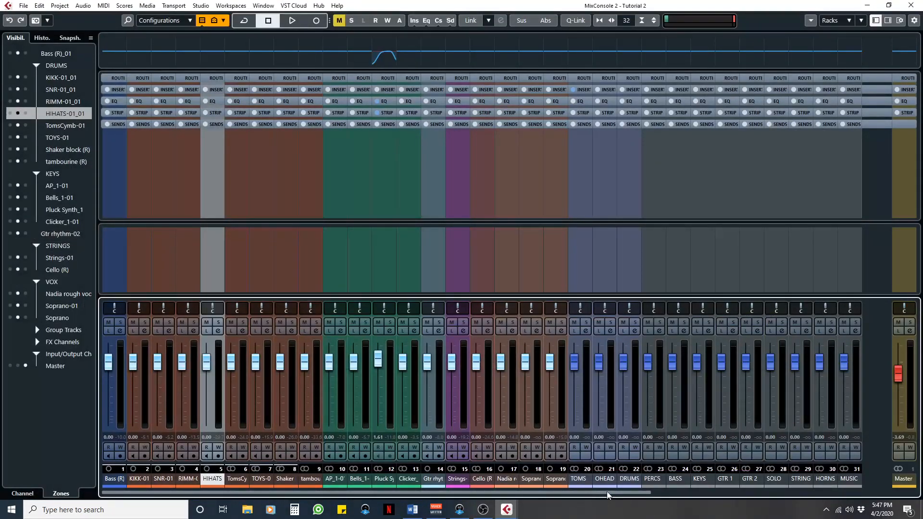
pyautogui.moveTo(610, 497); pyautogui.dragTo(798, 497)
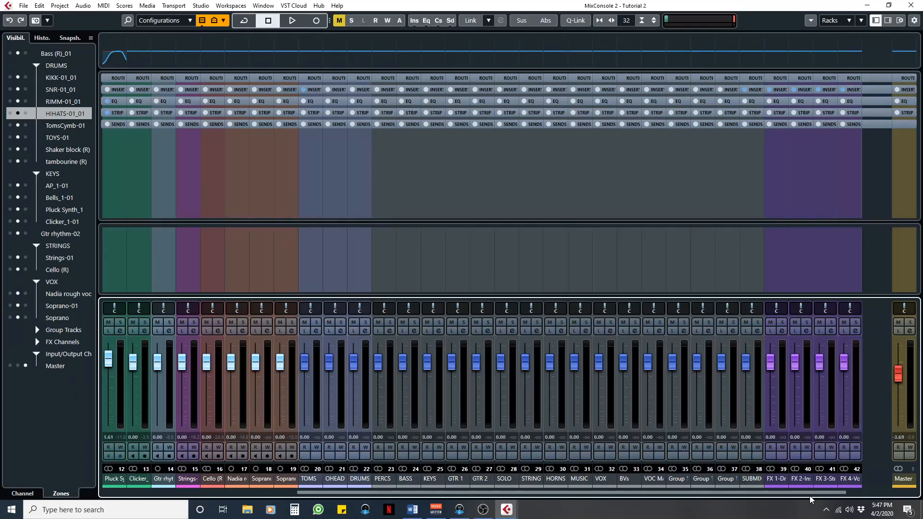
pyautogui.moveTo(810, 500); pyautogui.dragTo(507, 506)
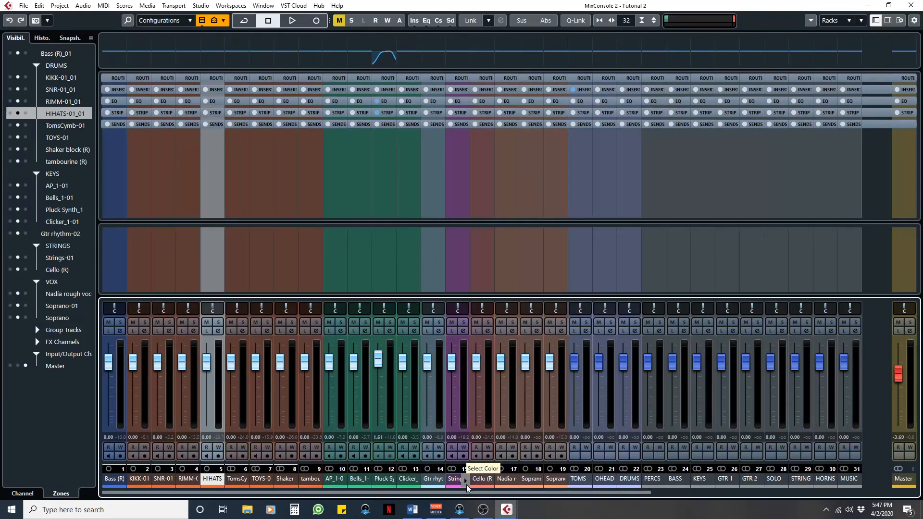
pyautogui.click(141, 82)
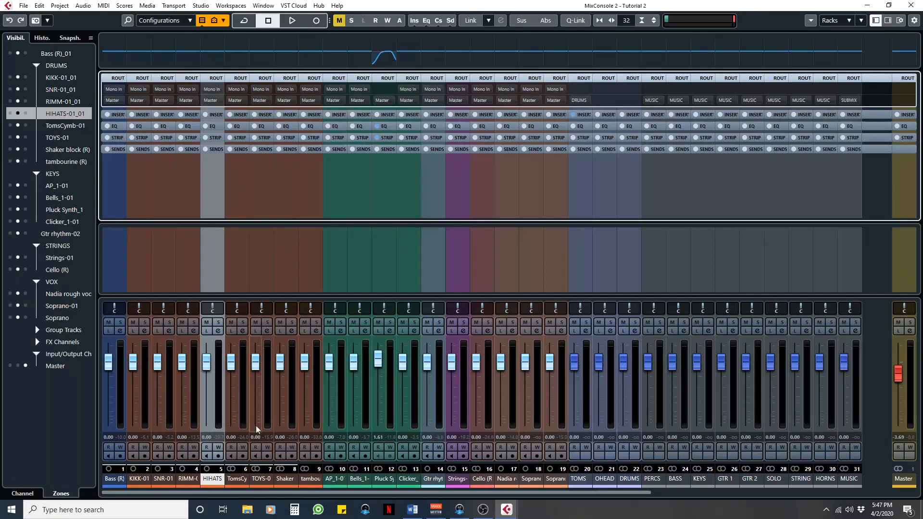
pyautogui.click(325, 273)
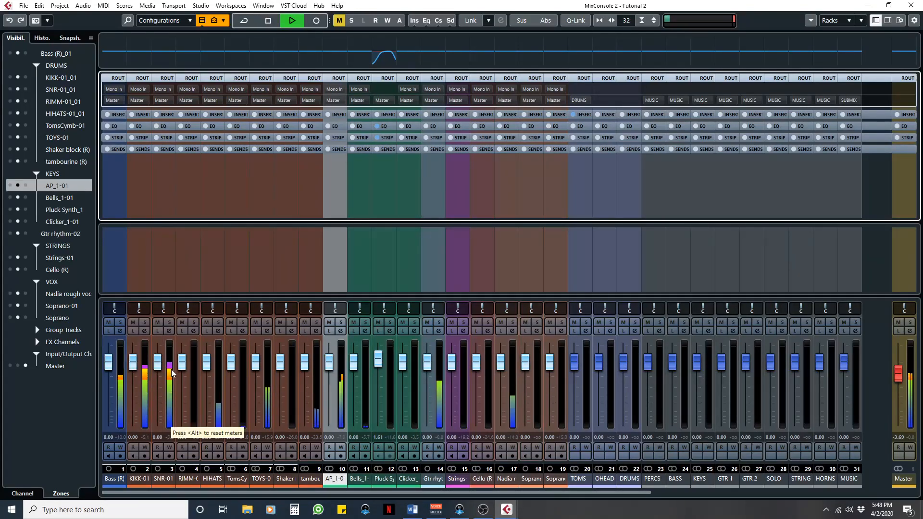
pyautogui.hotkey('ctrl', 'w')
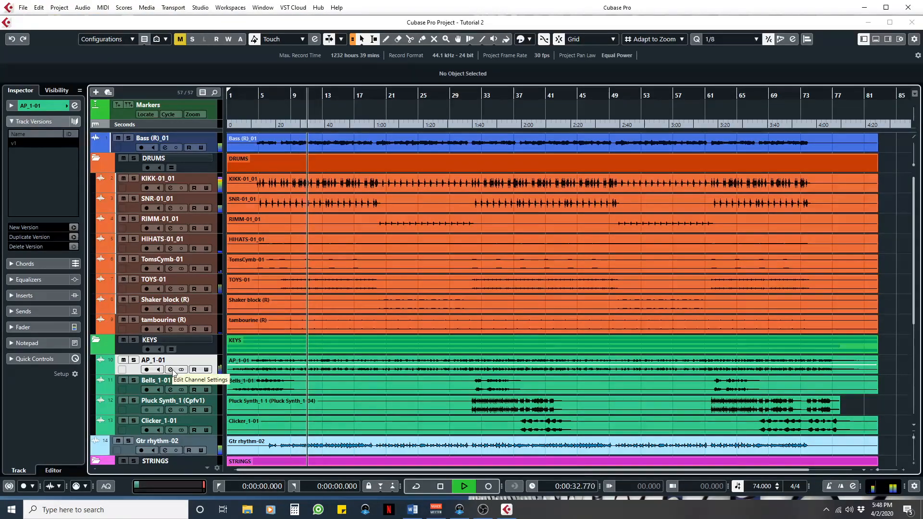
# Lower the event volumes of KIKK-01_01 and SNR-01_01 together, bringing the kick event to 3.00 dB.
pyautogui.click(449, 185)
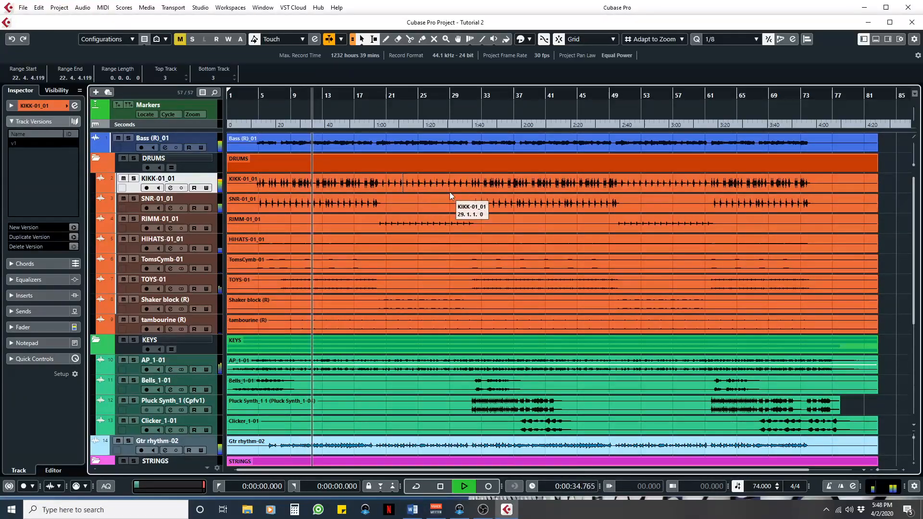
pyautogui.keyDown('shift'); pyautogui.click(492, 207); pyautogui.keyUp('shift')
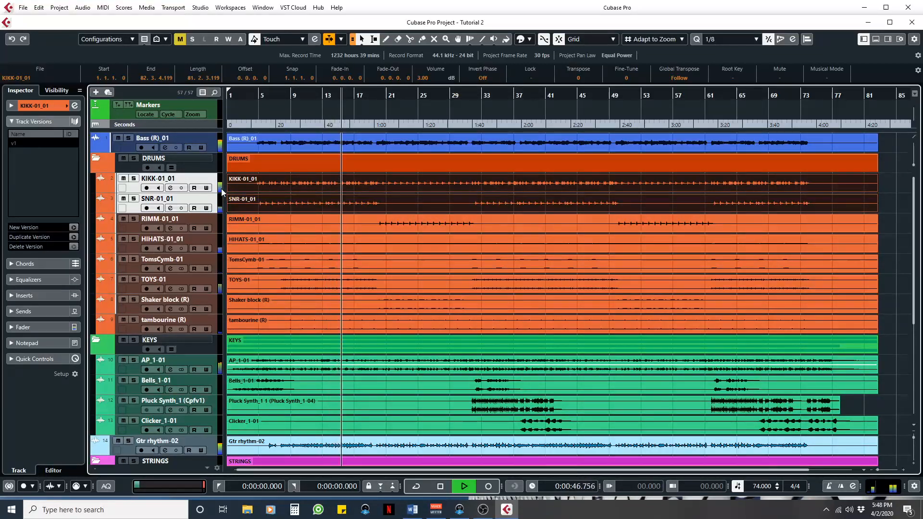
# Set the Bass (R)_01 event volume to -2.00 dB and select the TOYS-01 event.
pyautogui.click(315, 147)
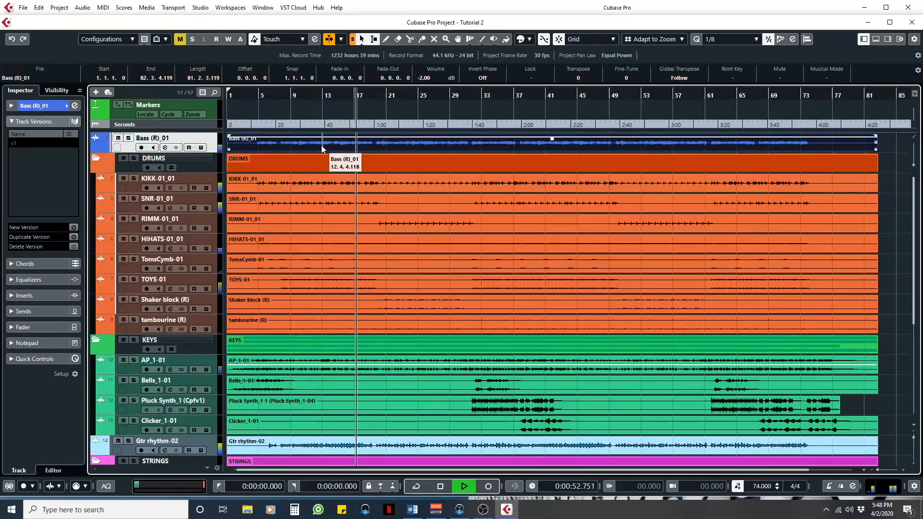
pyautogui.click(275, 212)
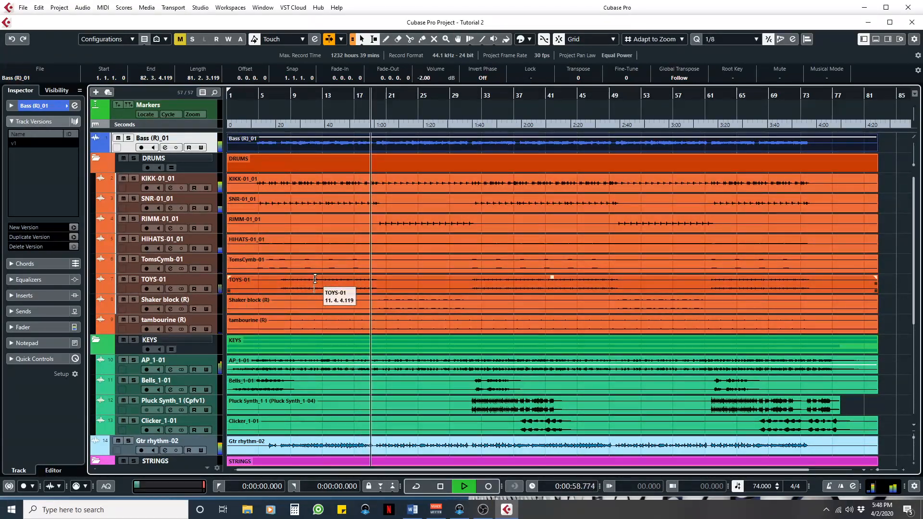
pyautogui.click(328, 286)
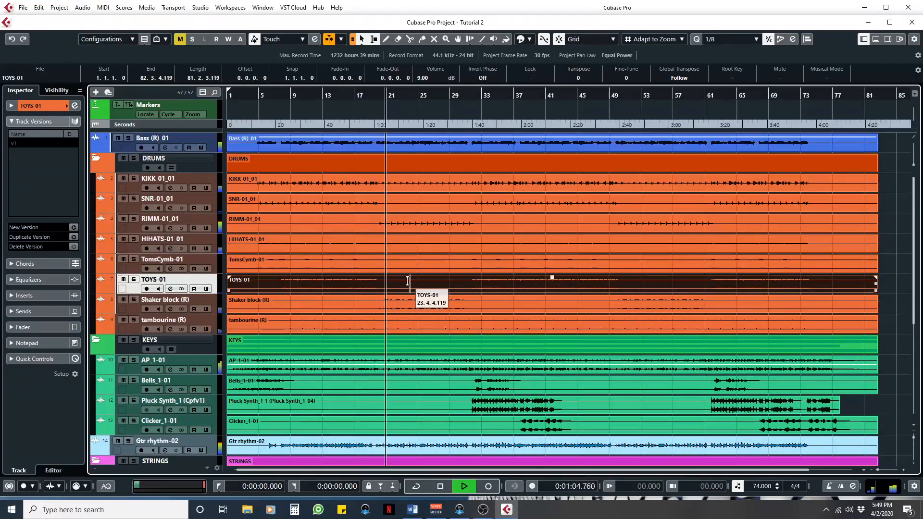
# Lower the AP_1-01 event volume to -13.00 dB and make its track taller.
pyautogui.scroll(-3, 413, 298)
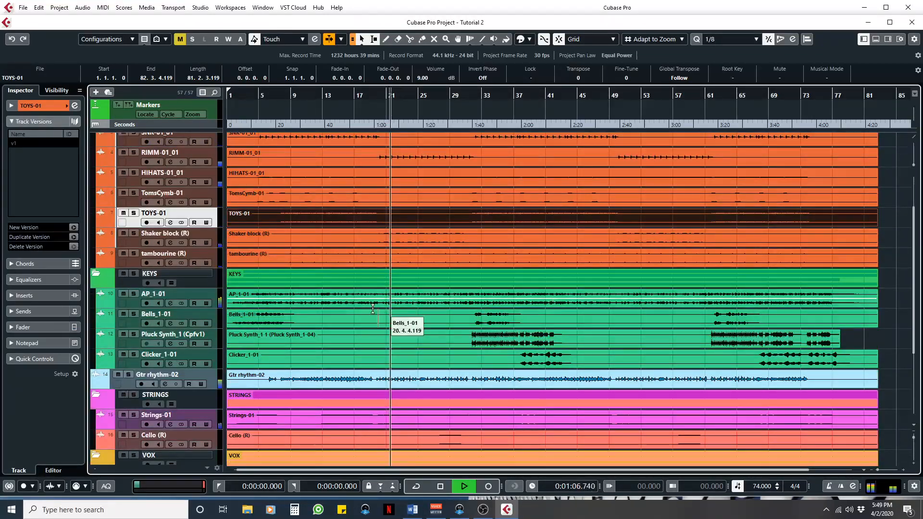
pyautogui.click(393, 304)
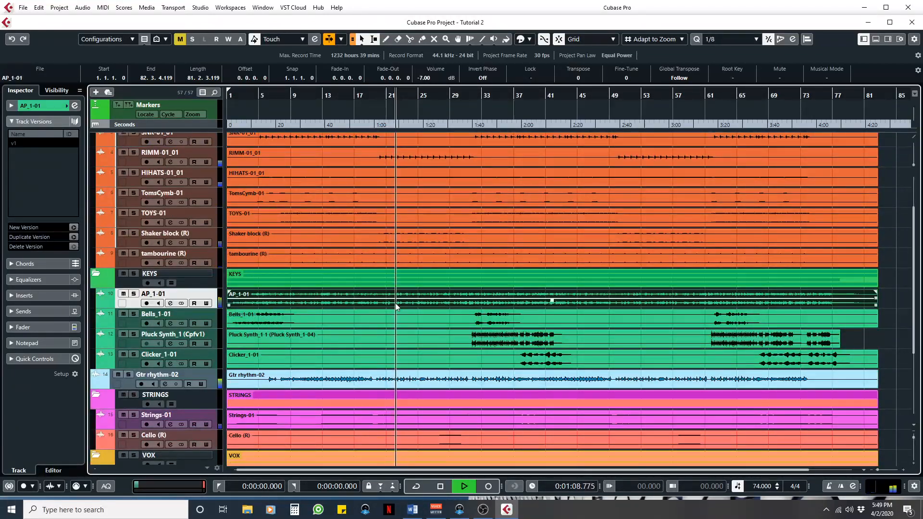
pyautogui.scroll(-4, 396, 306)
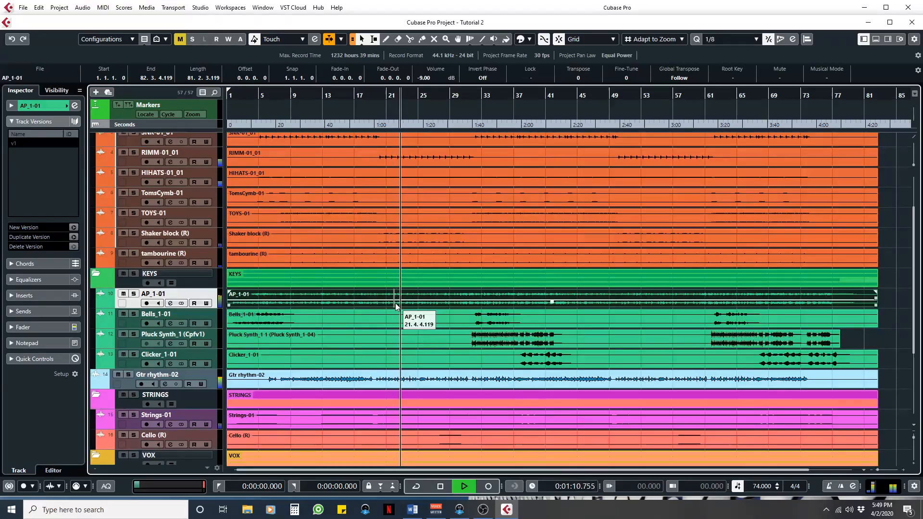
pyautogui.scroll(-1, 396, 306)
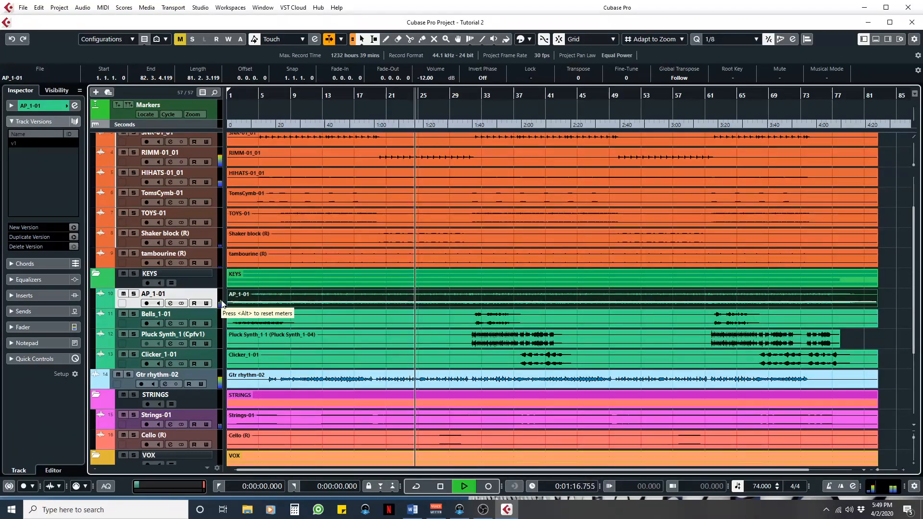
pyautogui.moveTo(216, 309); pyautogui.dragTo(216, 323)
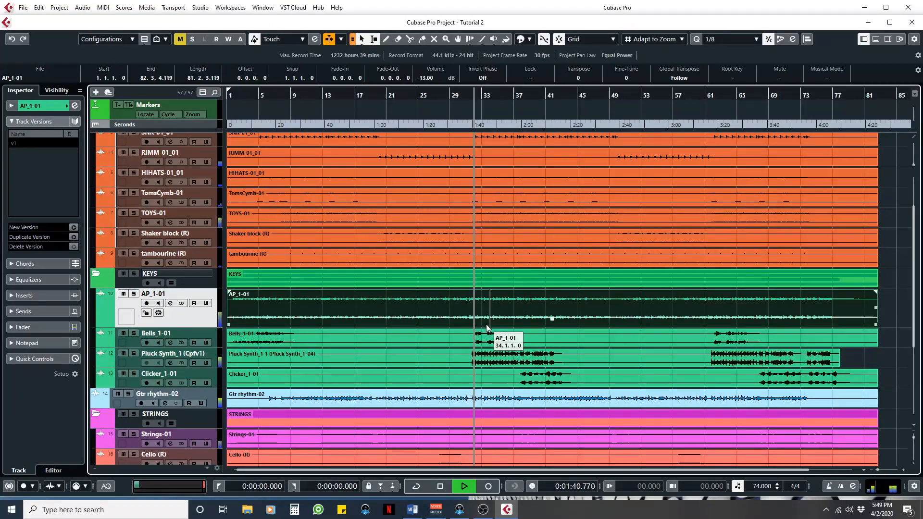
# Make the Pluck Synth_1 track taller and lower its event volume to -6.00 dB.
pyautogui.click(469, 358)
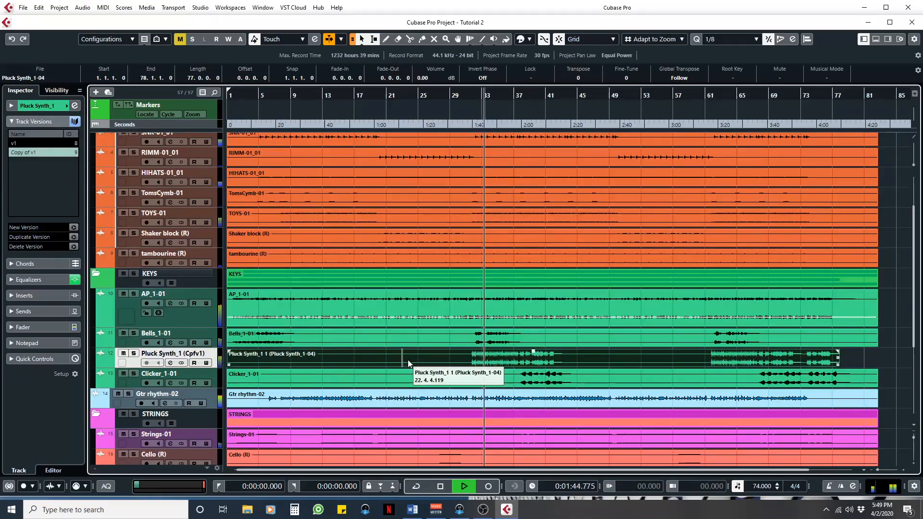
pyautogui.moveTo(207, 368); pyautogui.dragTo(206, 397)
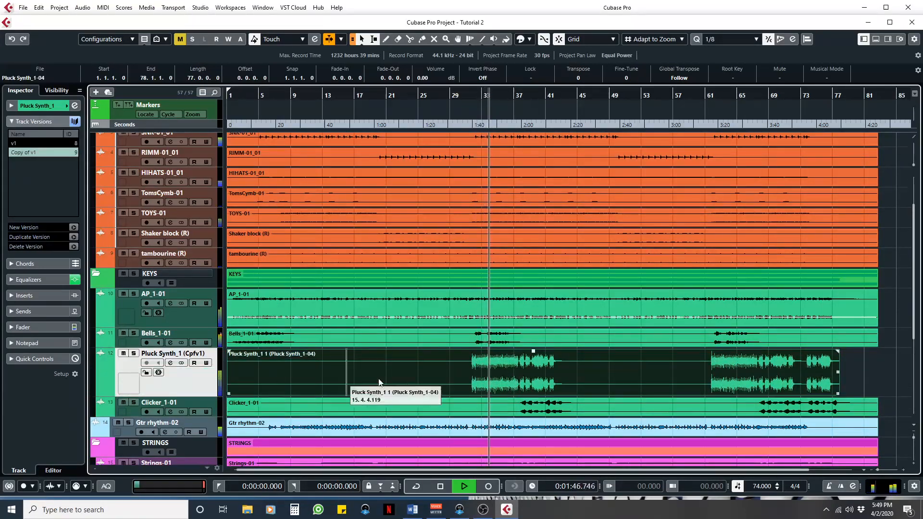
pyautogui.scroll(-4, 495, 384)
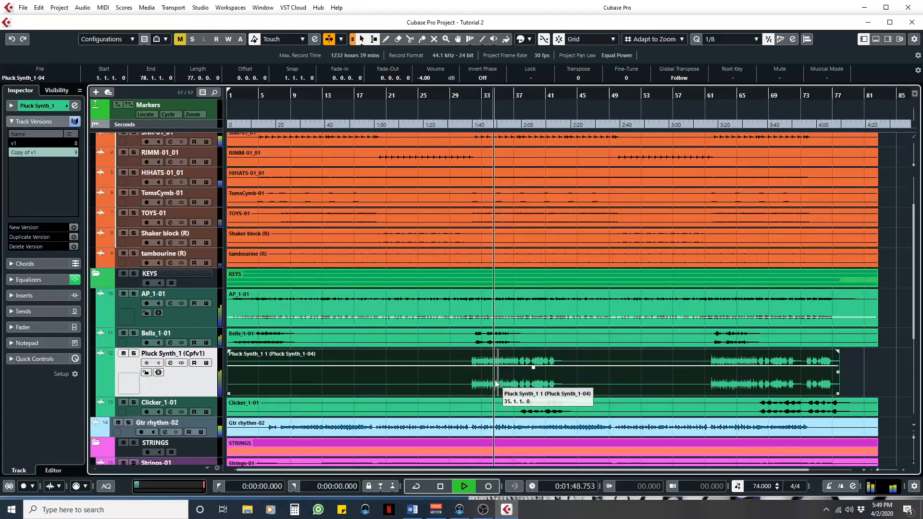
pyautogui.scroll(-1, 496, 384)
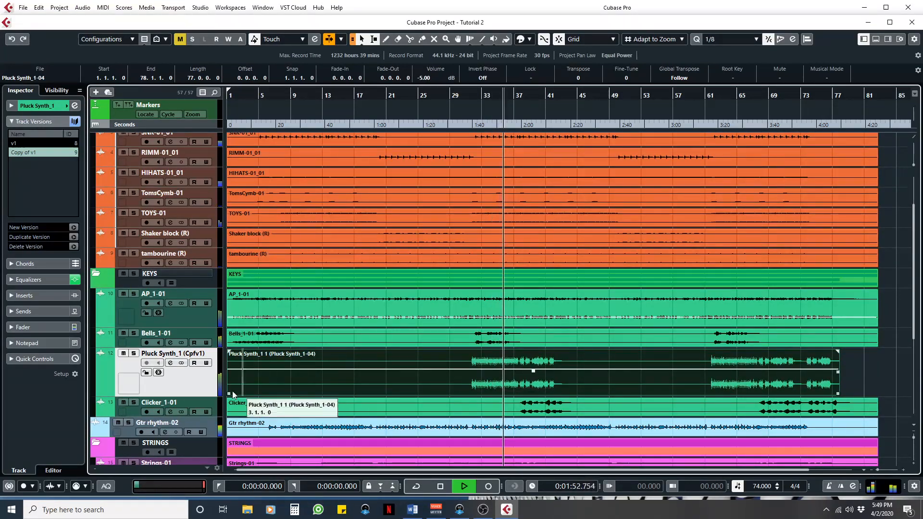
pyautogui.scroll(-1, 317, 375)
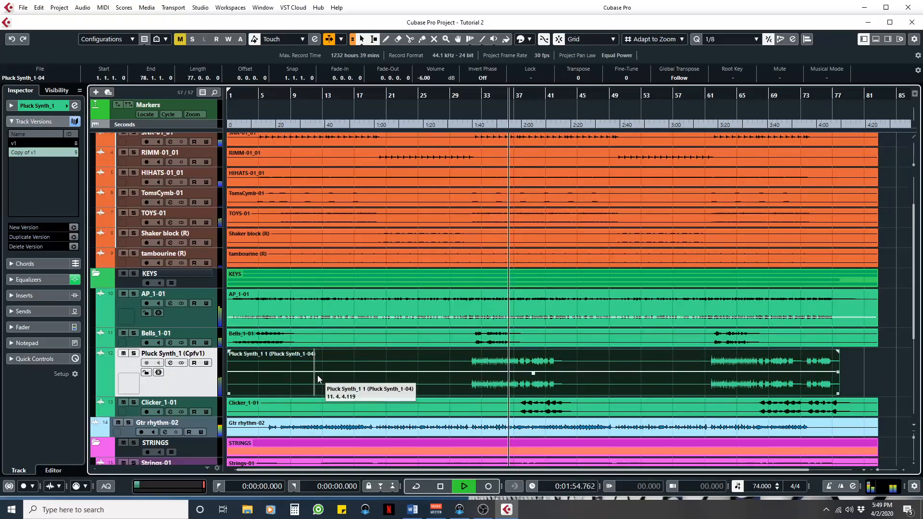
# Set the Clicker_1-01 event volume to -3.00 dB.
pyautogui.scroll(-3, 206, 386)
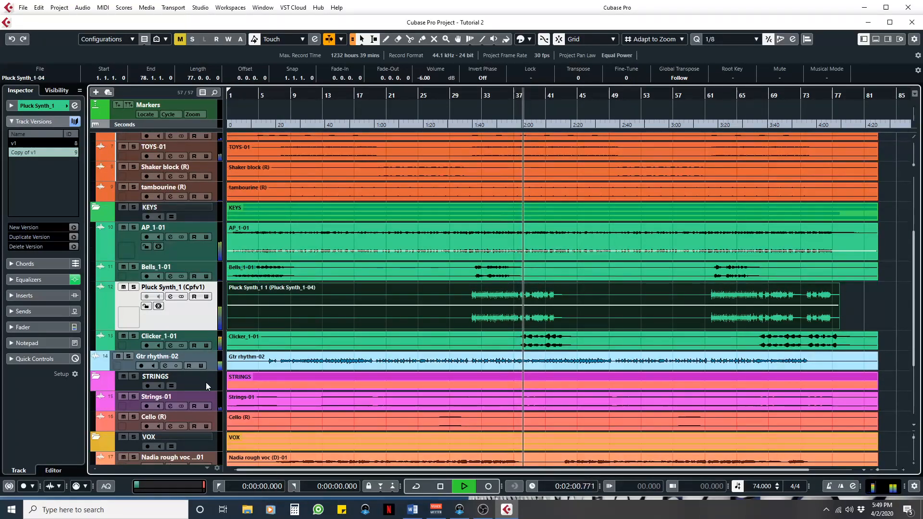
pyautogui.click(442, 347)
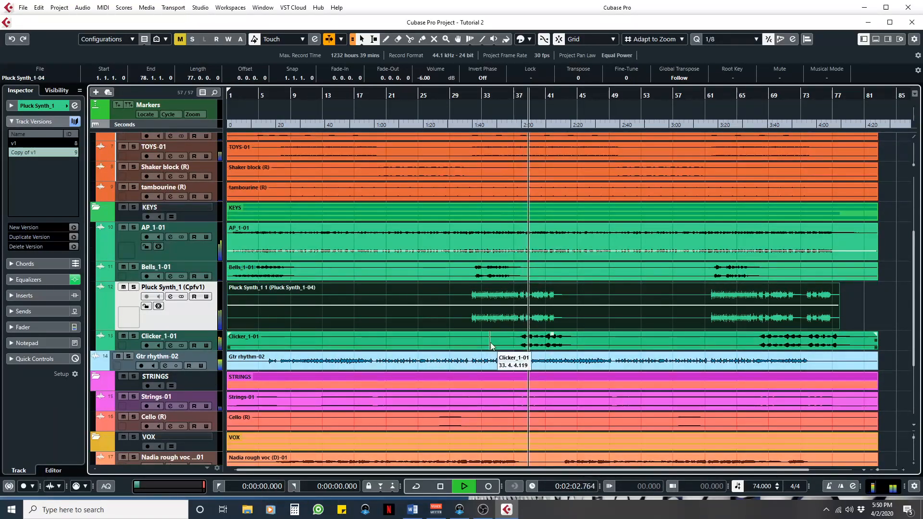
pyautogui.click(210, 343)
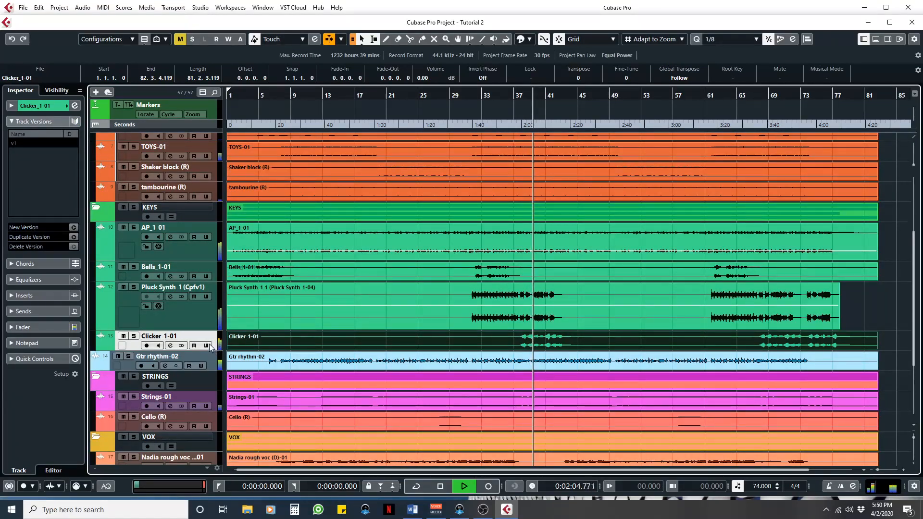
pyautogui.click(320, 346)
pyautogui.scroll(-1, 320, 348)
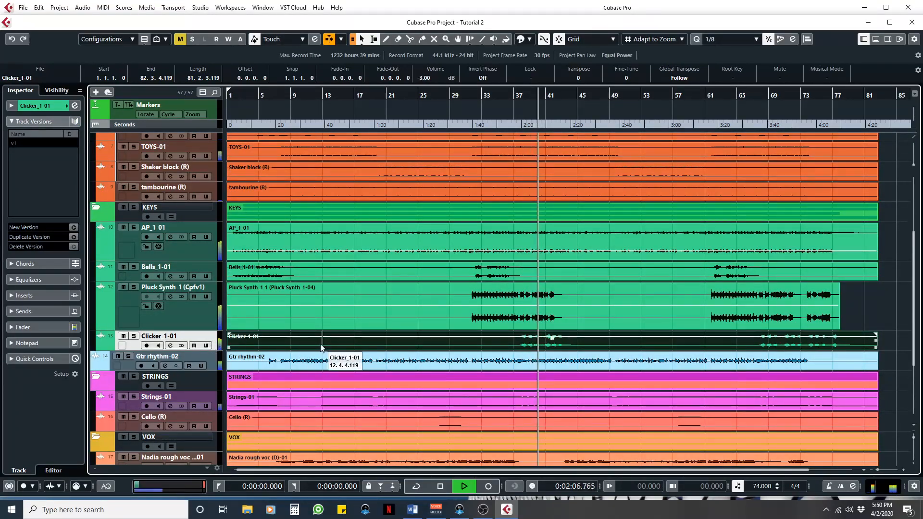
# Check the levels of the Gtr rhythm-02 and rough vocal tracks during playback, and stop the song.
pyautogui.click(232, 357)
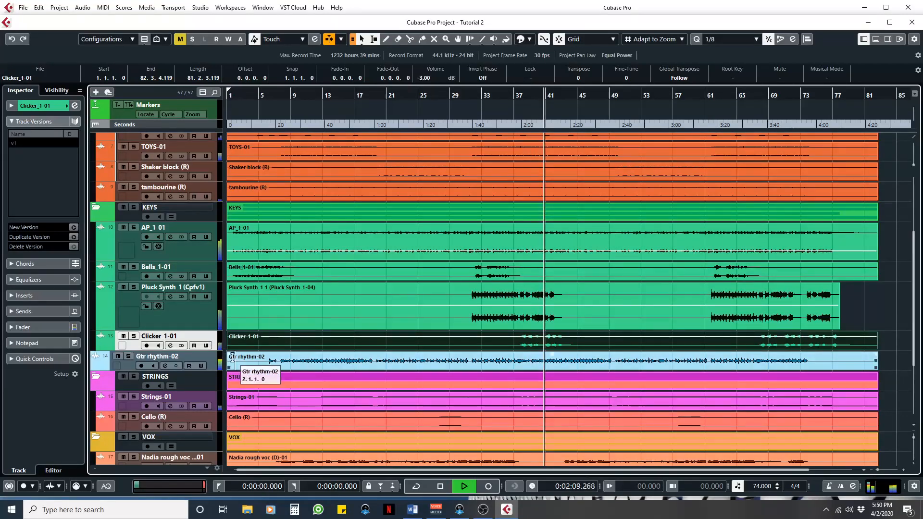
pyautogui.click(209, 365)
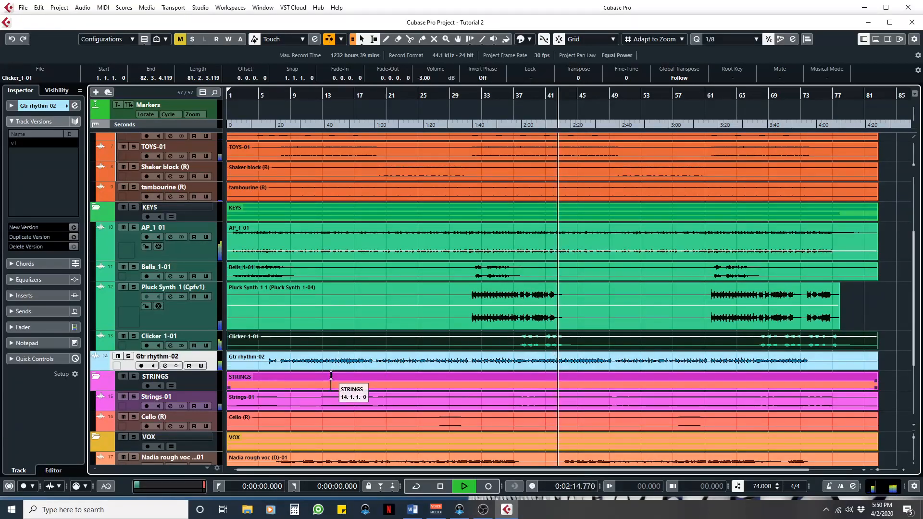
pyautogui.scroll(-3, 330, 379)
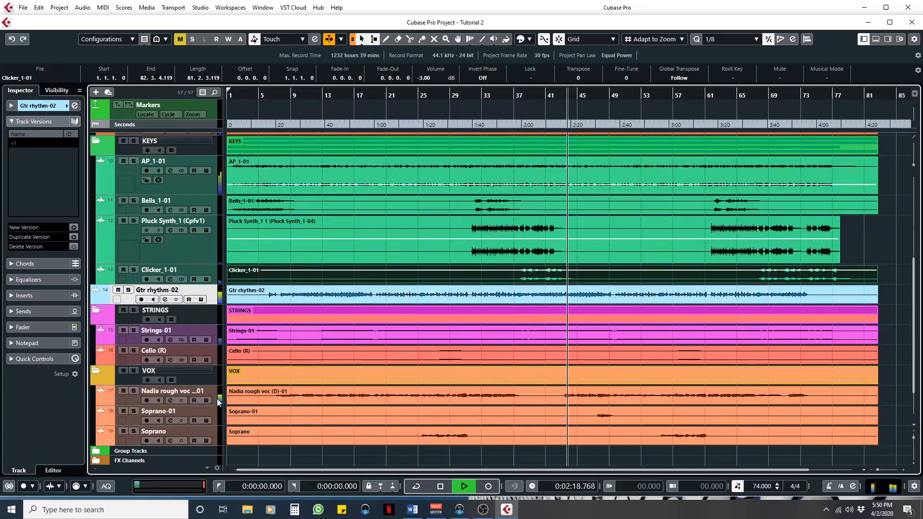
pyautogui.click(339, 396)
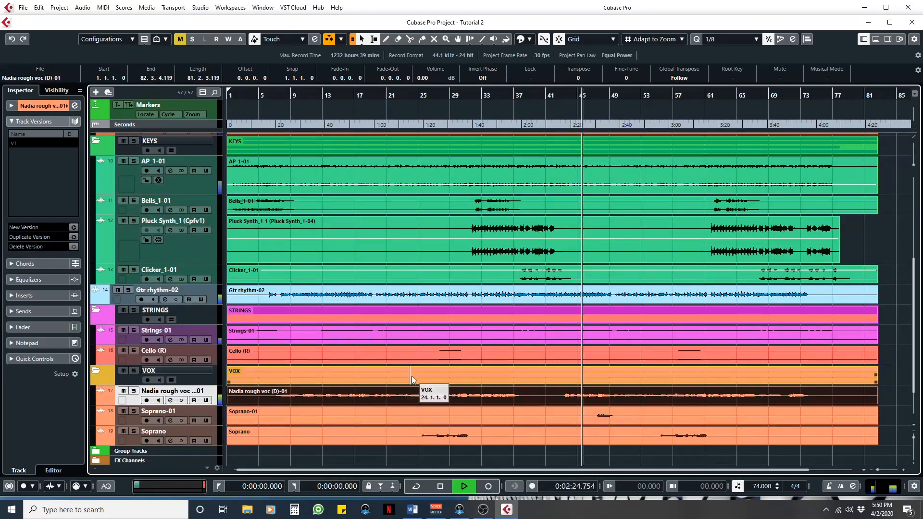
pyautogui.press('space')
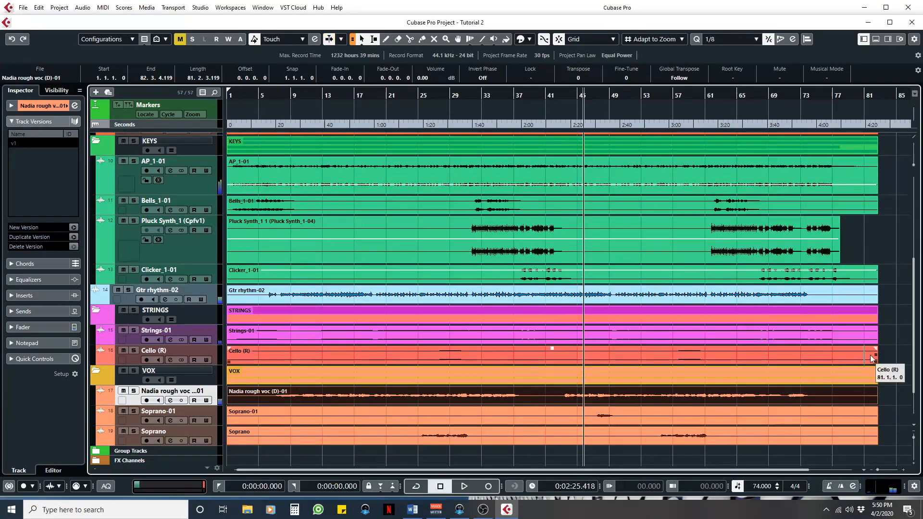
# Examine the waveforms and volume adjustments across all tracks, from the bass and drums through to the vocals.
pyautogui.scroll(3, 893, 353)
pyautogui.scroll(4, 892, 353)
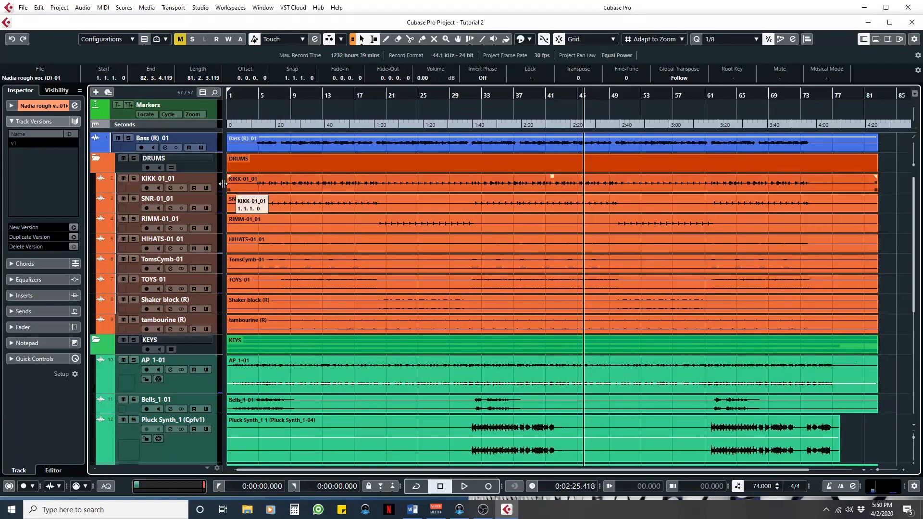
pyautogui.scroll(-5, 197, 163)
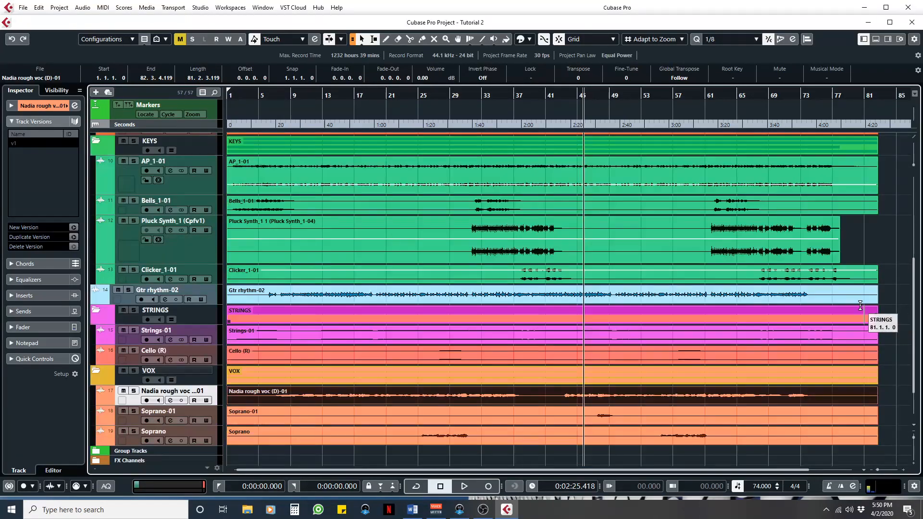
pyautogui.scroll(-3, 860, 307)
pyautogui.scroll(5, 860, 306)
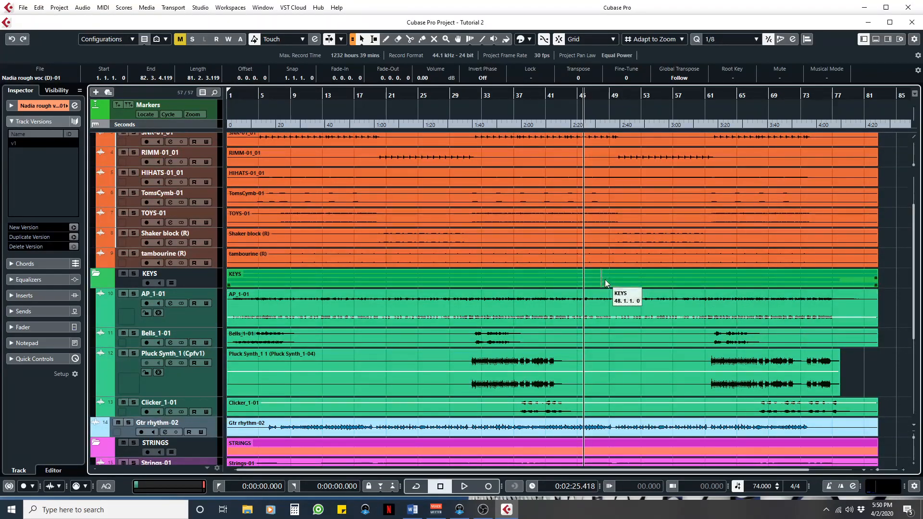
pyautogui.scroll(3, 898, 240)
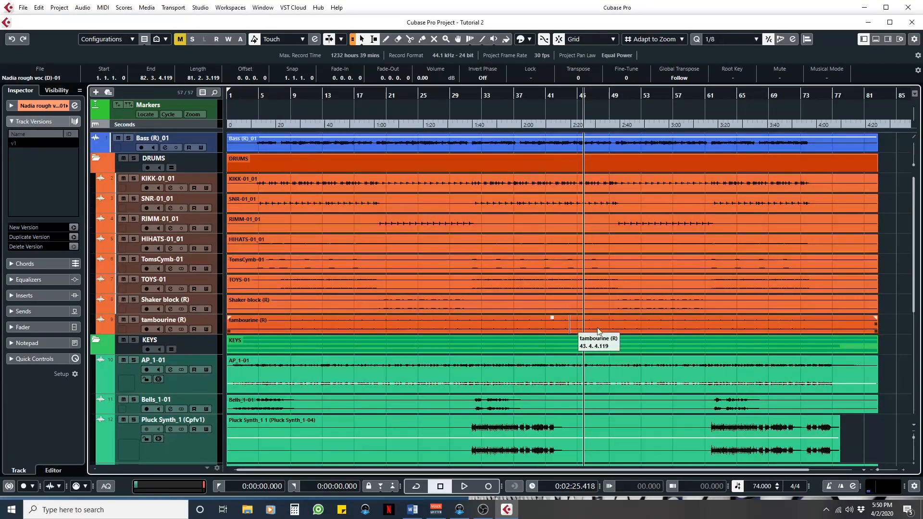
pyautogui.scroll(-5, 882, 375)
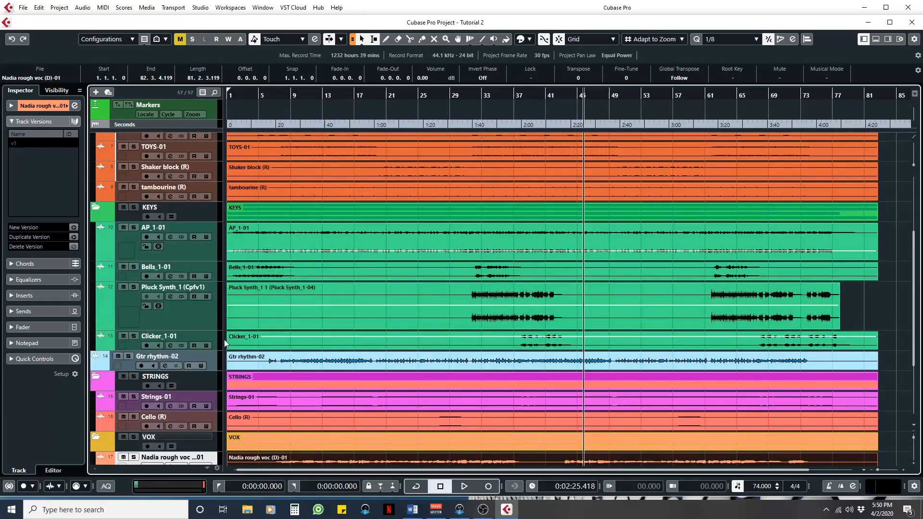
# Try a cyan colour on the selected rough vocal event.
pyautogui.click(212, 342)
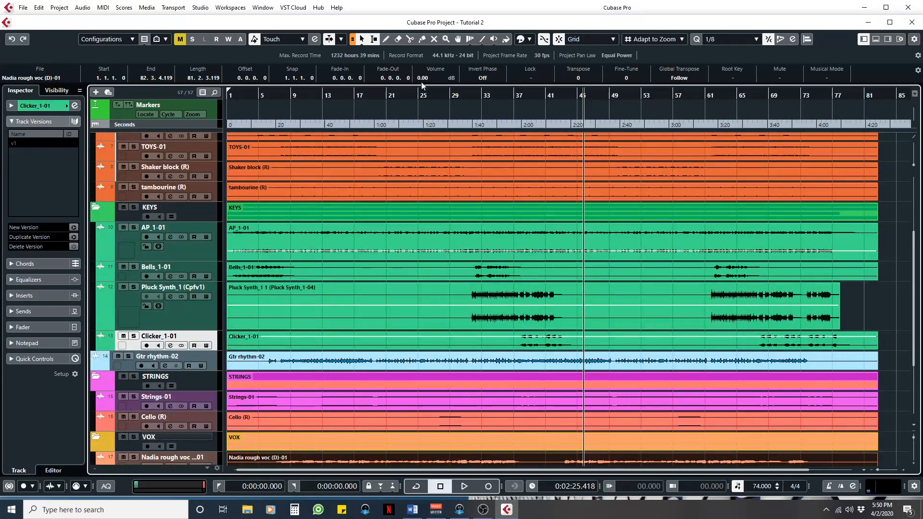
pyautogui.click(531, 39)
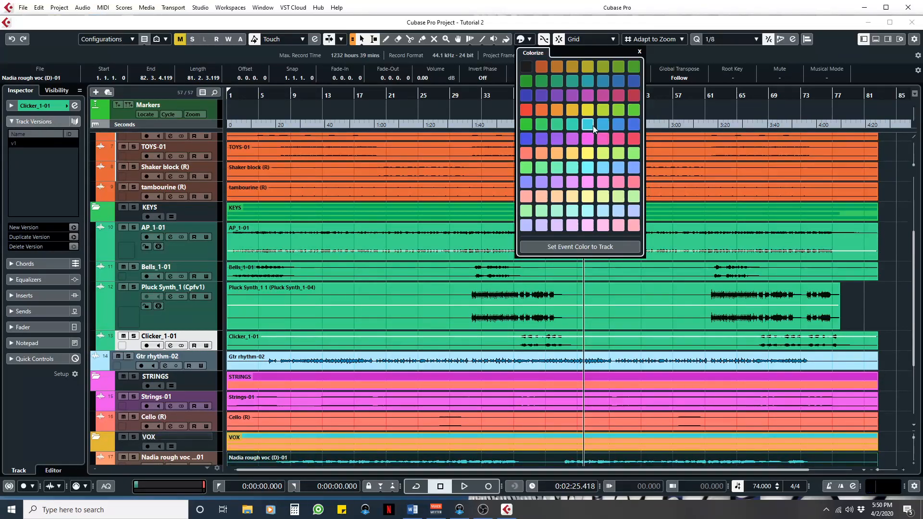
pyautogui.click(894, 234)
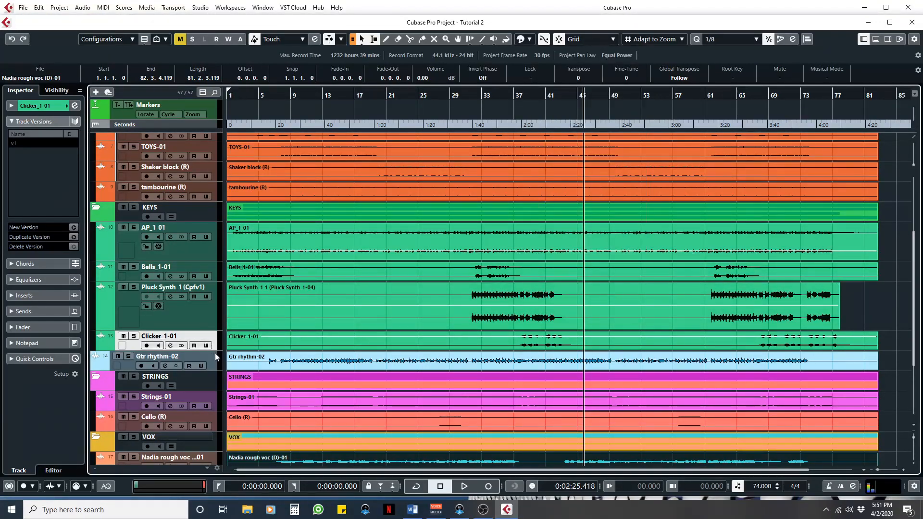
# Make the Clicker_1-01 track taller and colour the selected rough vocal event light green.
pyautogui.moveTo(215, 351); pyautogui.dragTo(216, 356)
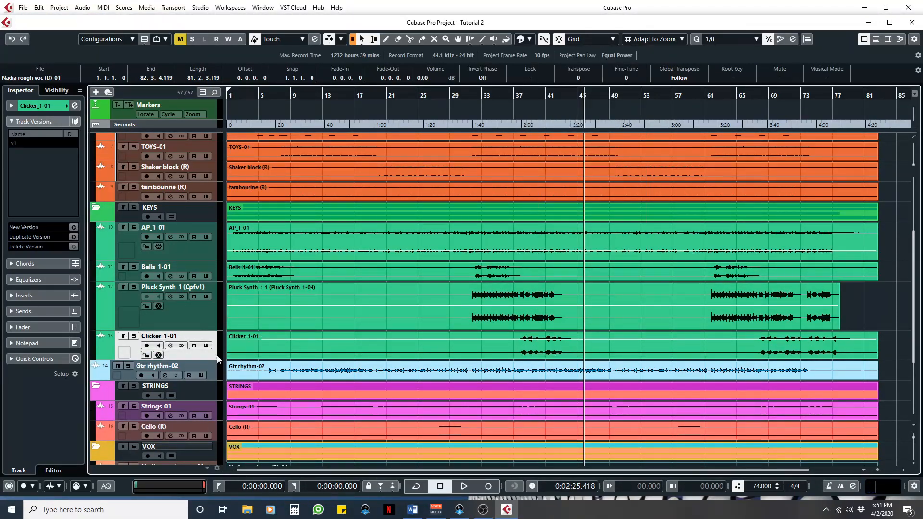
pyautogui.click(531, 41)
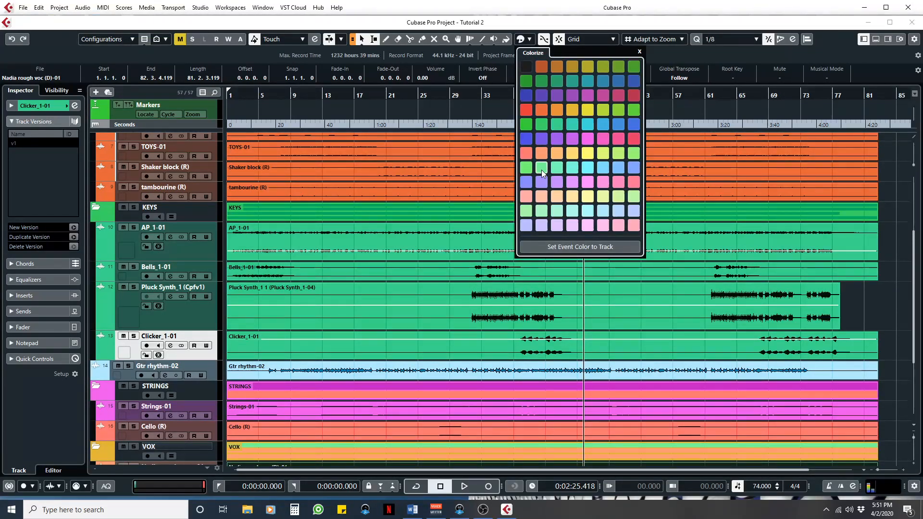
pyautogui.click(877, 317)
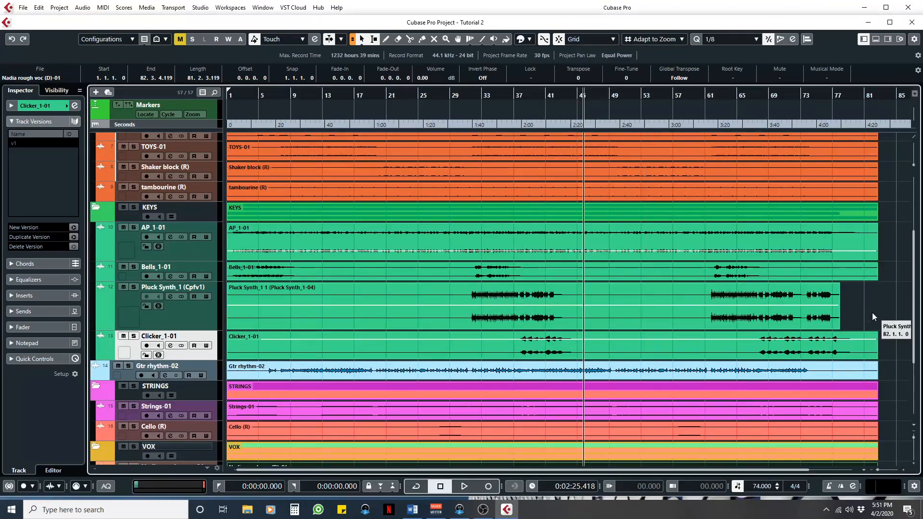
# Recolour the selected rough vocal event in the VOX folder orange.
pyautogui.scroll(-3, 494, 396)
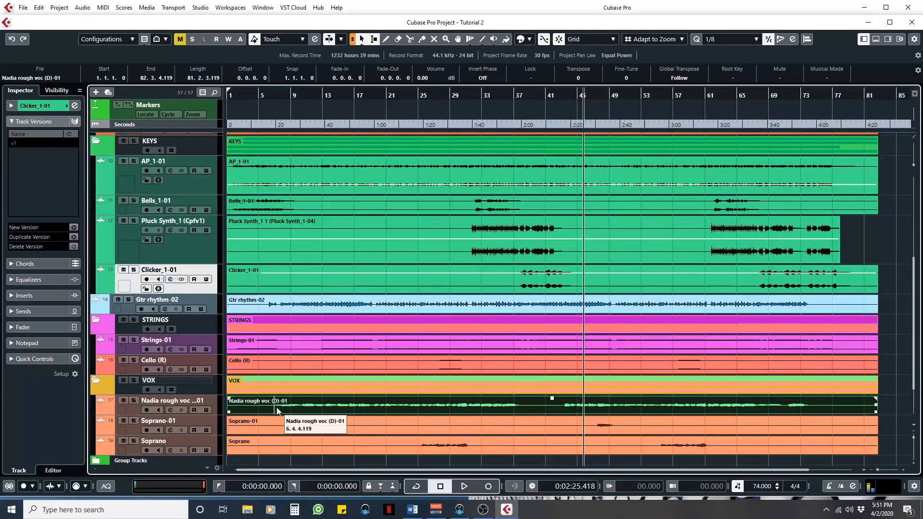
pyautogui.click(529, 39)
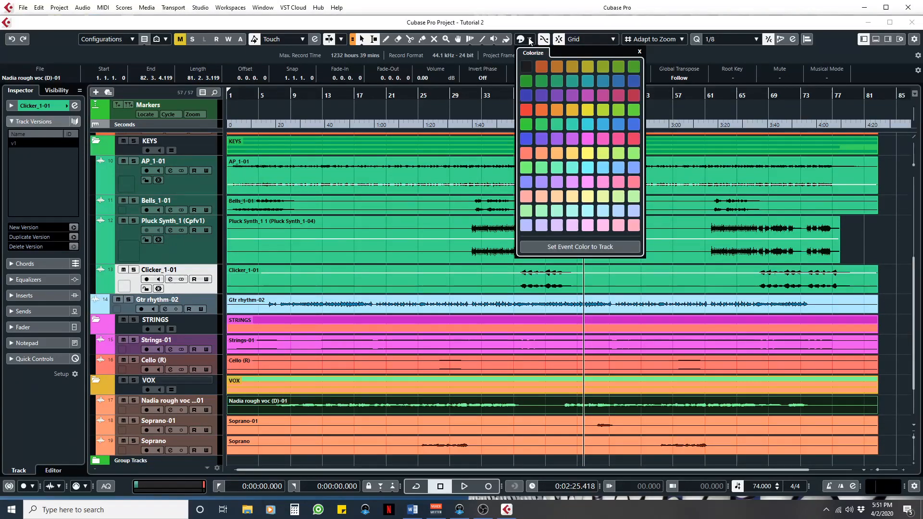
pyautogui.click(556, 111)
pyautogui.click(901, 333)
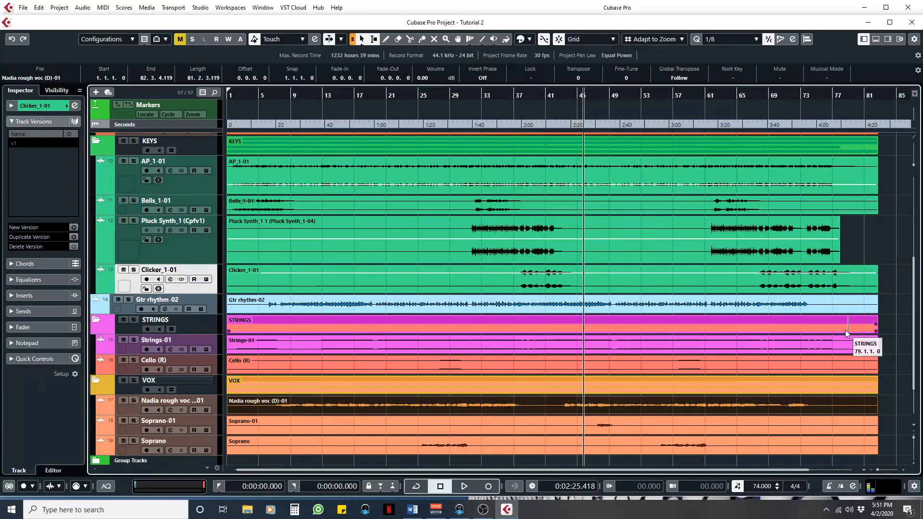
# Colour the Pluck Synth_1 event light cyan so it stands out from the other KEYS tracks, and deselect it.
pyautogui.scroll(6, 902, 297)
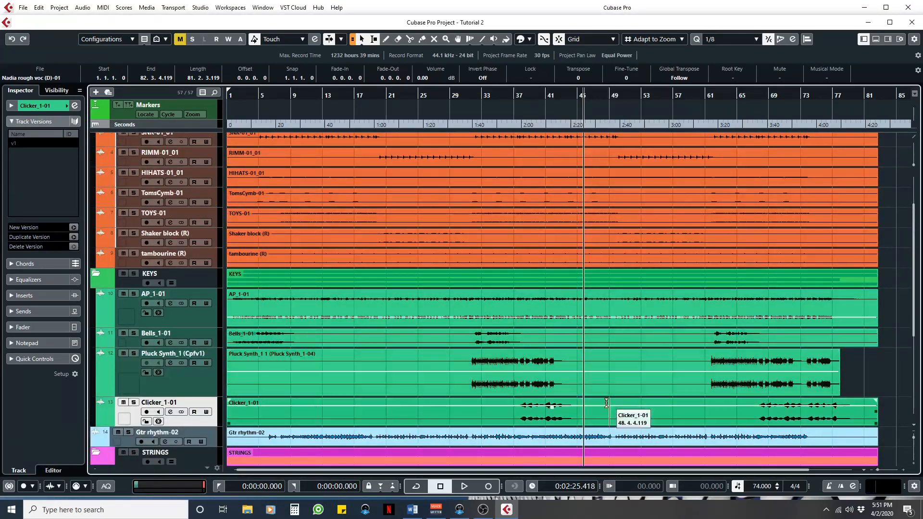
pyautogui.scroll(-3, 618, 422)
pyautogui.click(475, 323)
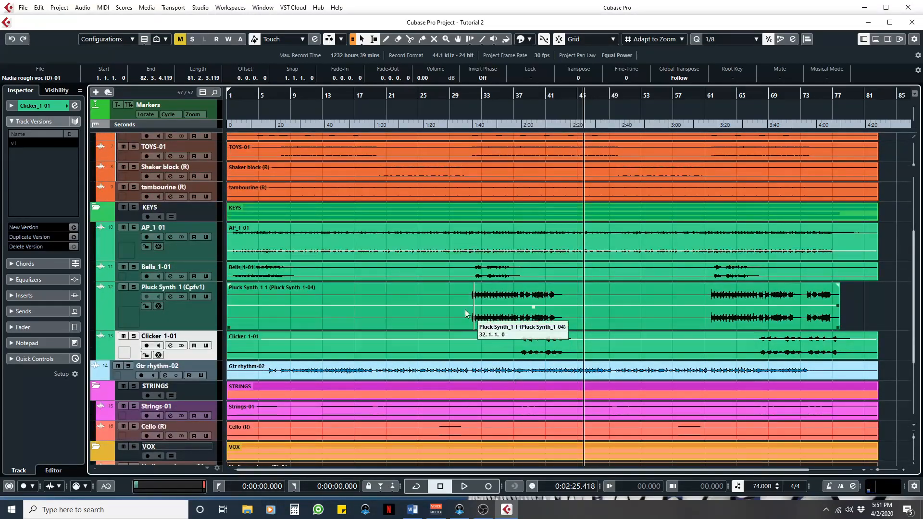
pyautogui.click(476, 326)
pyautogui.hotkey('ctrl', 'shift', 'd')
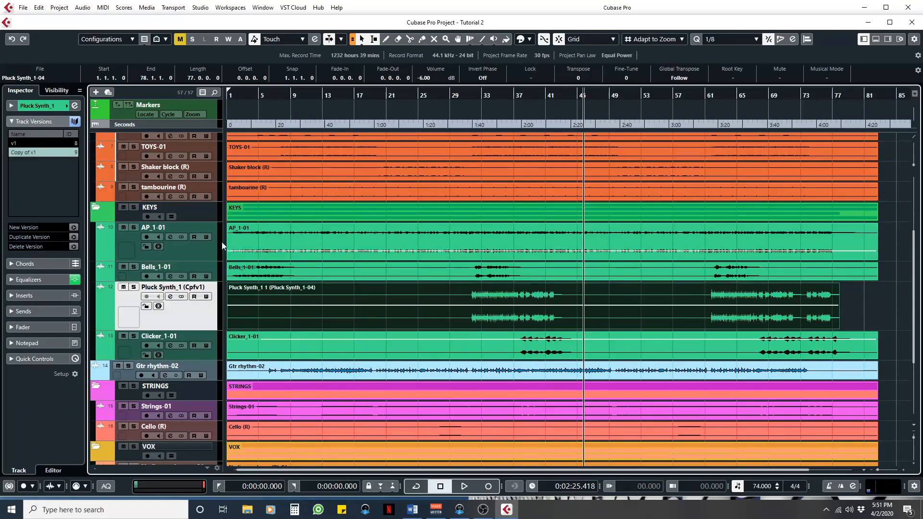
pyautogui.click(529, 39)
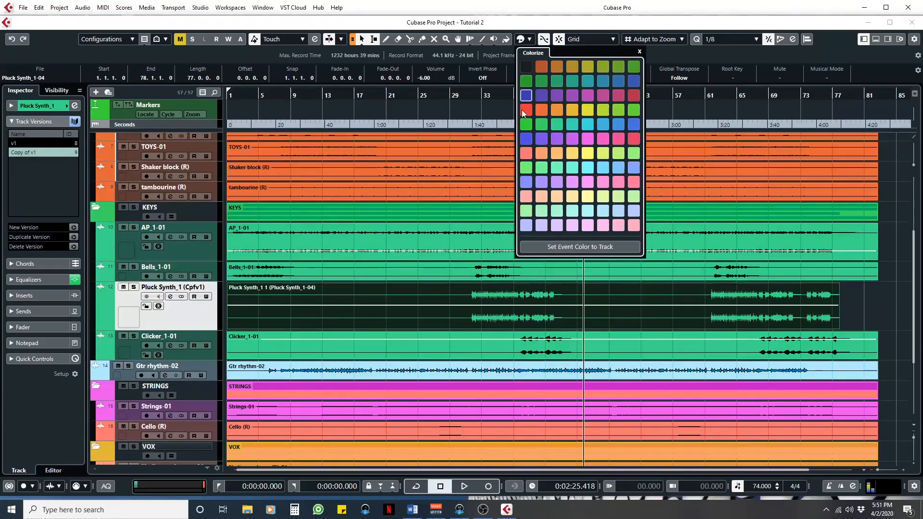
pyautogui.click(587, 173)
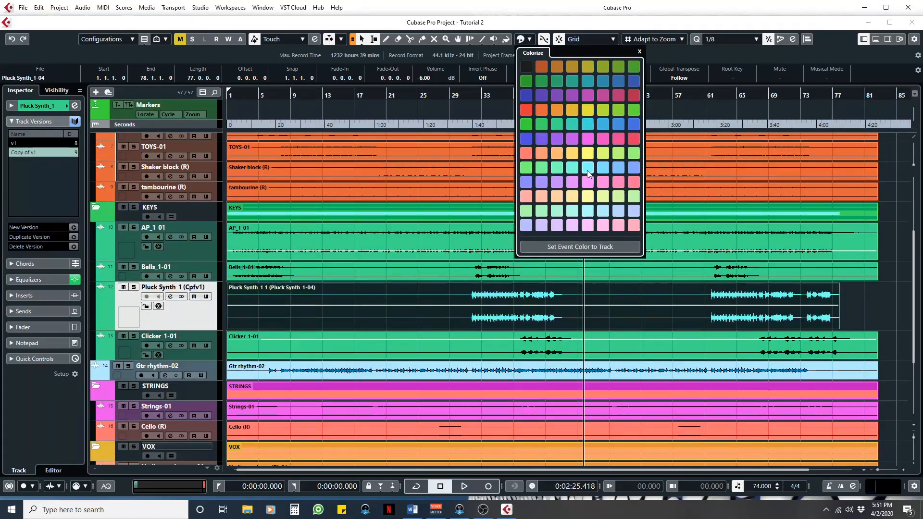
pyautogui.click(856, 312)
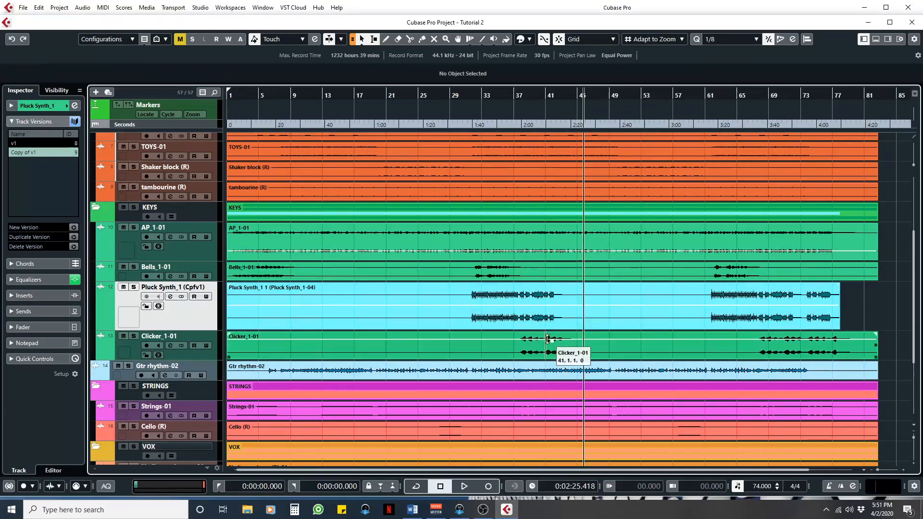
# Colour the Gtr rhythm-02 event medium blue.
pyautogui.click(214, 371)
pyautogui.click(298, 378)
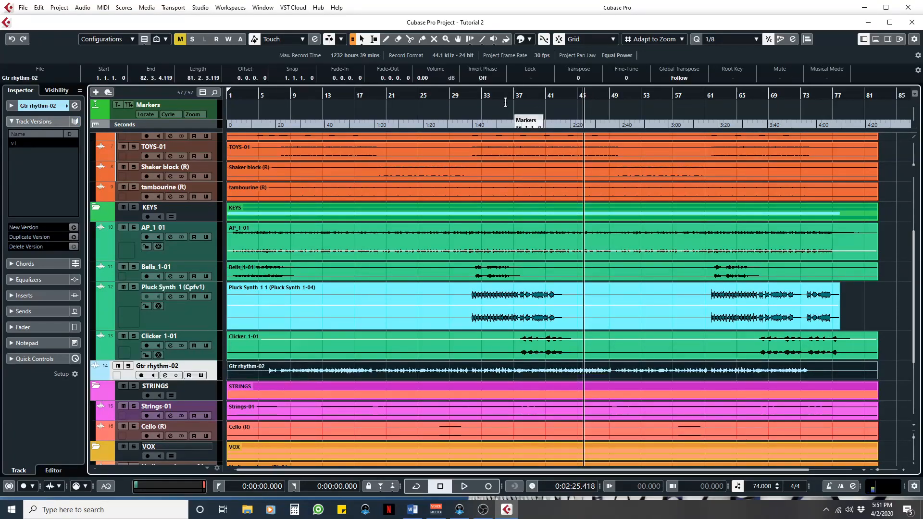
pyautogui.click(529, 42)
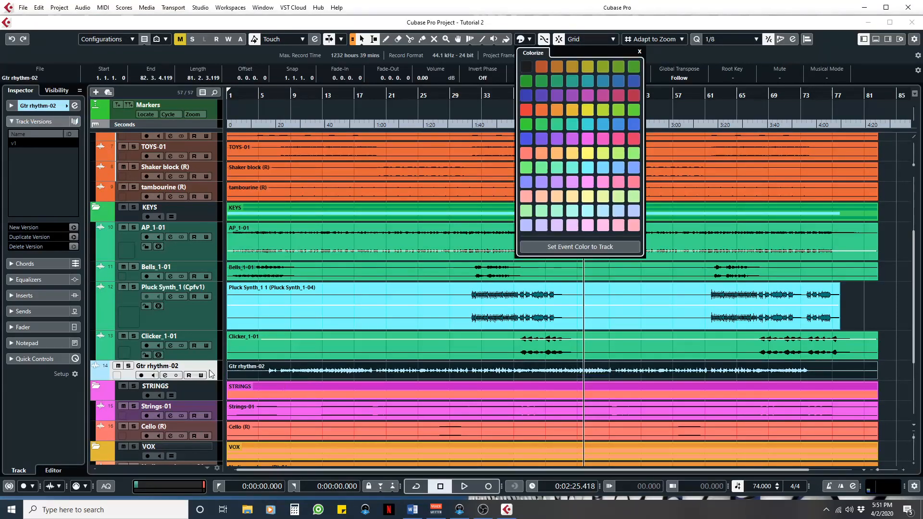
pyautogui.click(617, 126)
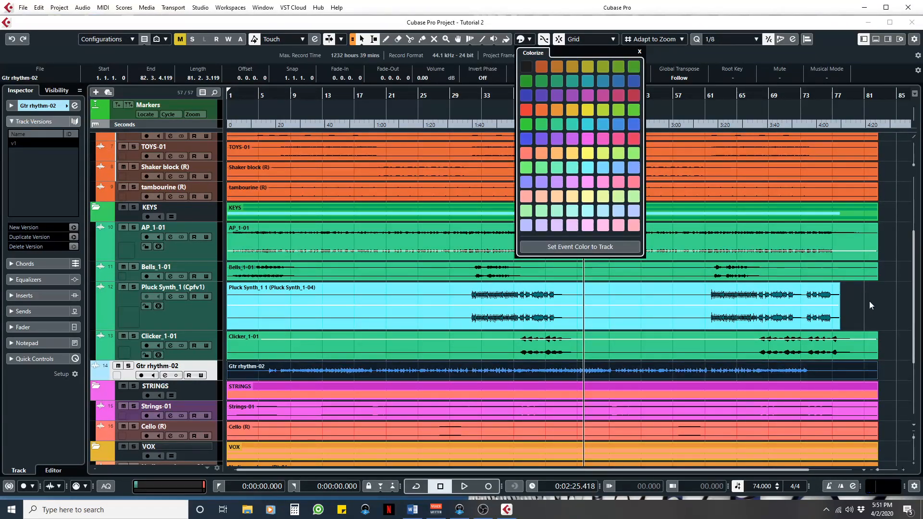
pyautogui.click(875, 313)
# Set the Gtr rhythm-02 track colour to the same medium blue as its event, and deselect the event.
pyautogui.scroll(3, 875, 313)
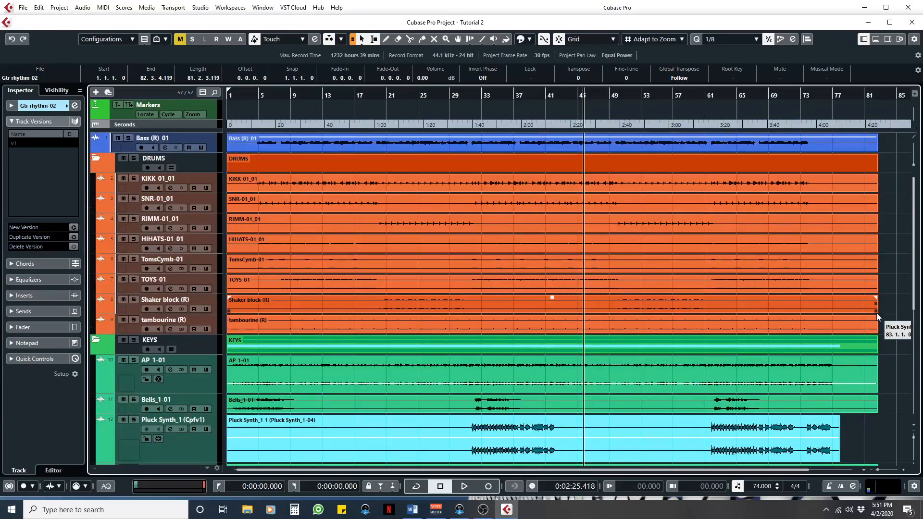
pyautogui.scroll(-3, 875, 313)
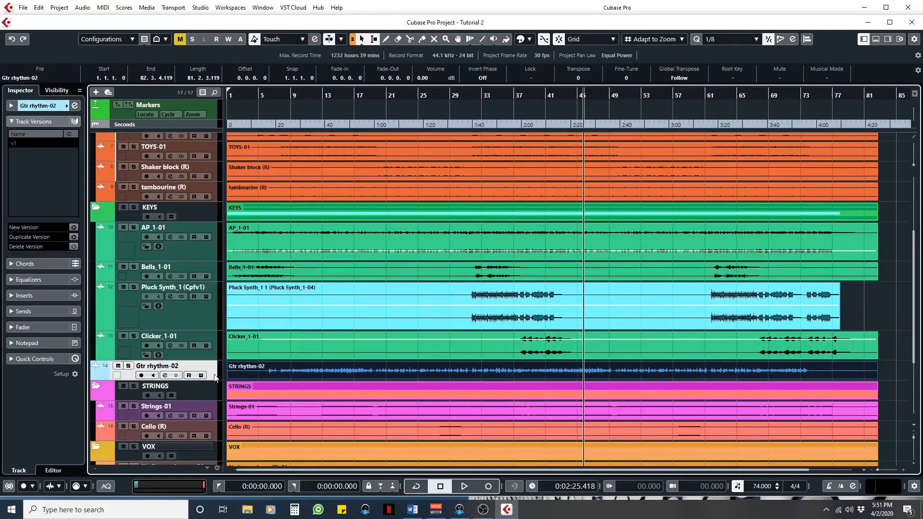
pyautogui.click(66, 106)
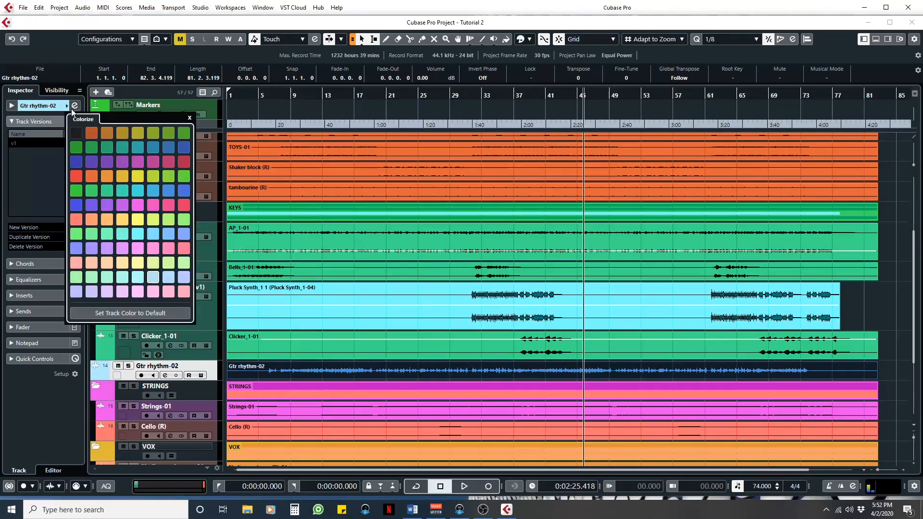
pyautogui.click(167, 191)
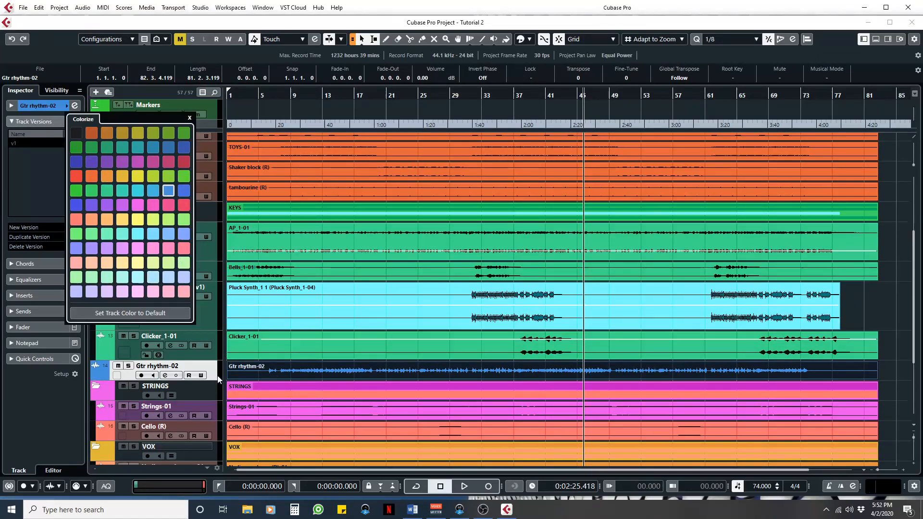
pyautogui.press('Escape')
pyautogui.click(883, 319)
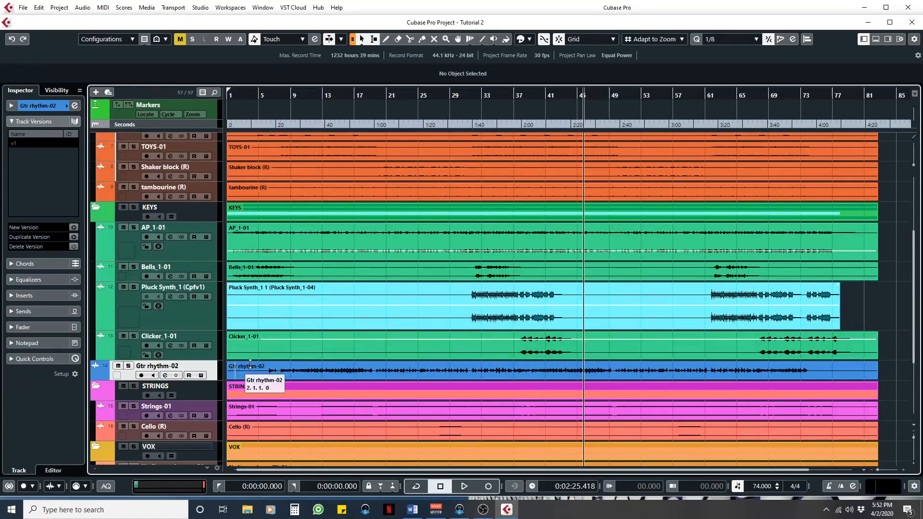
# Open the MixConsole and set the Strings-01 channel's track colour to purple.
pyautogui.press('F3')
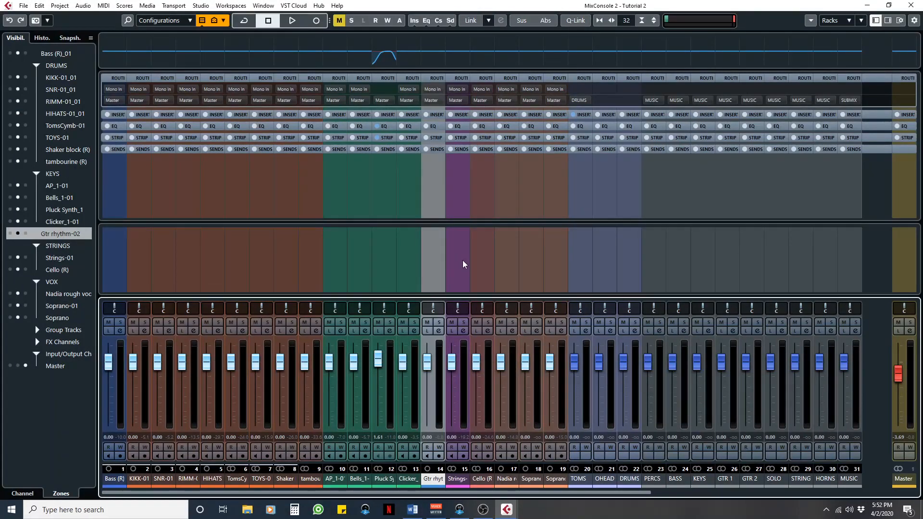
pyautogui.click(466, 482)
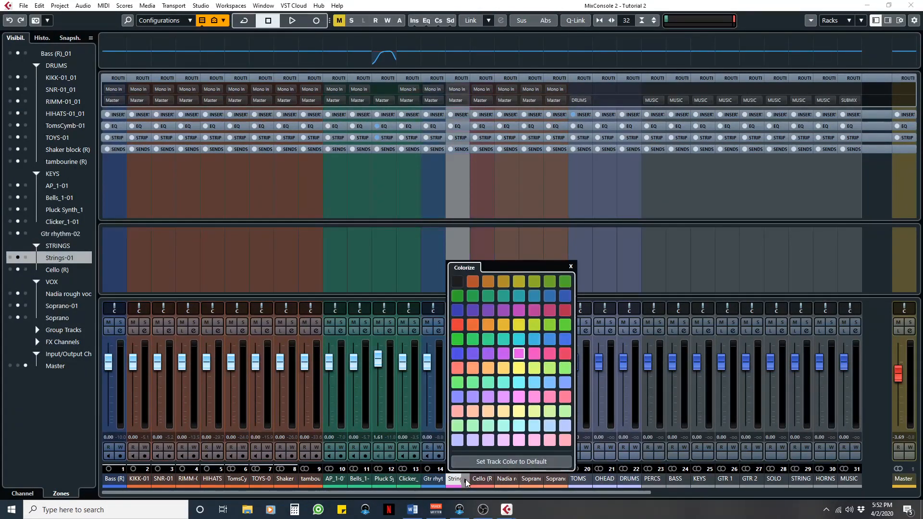
pyautogui.click(503, 354)
pyautogui.click(392, 273)
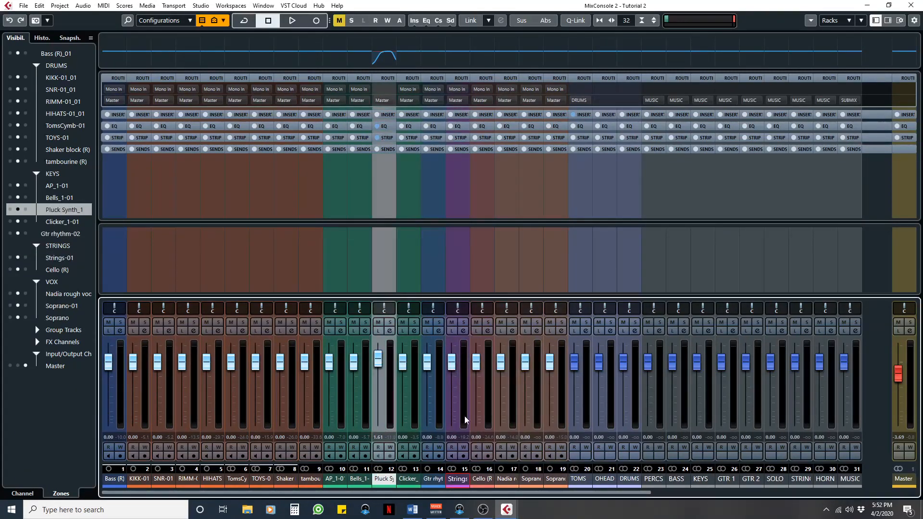
# Change the Strings-01 channel's track colour back to pink.
pyautogui.click(464, 481)
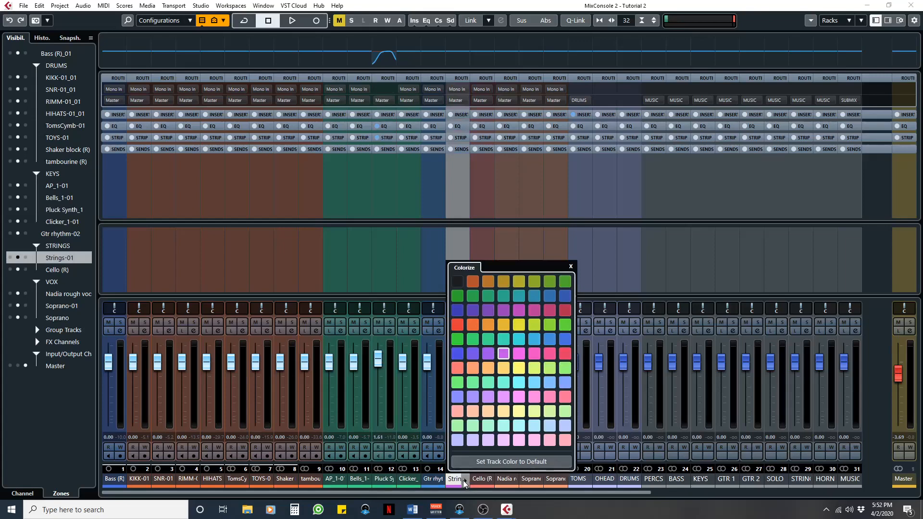
pyautogui.click(521, 355)
pyautogui.click(404, 274)
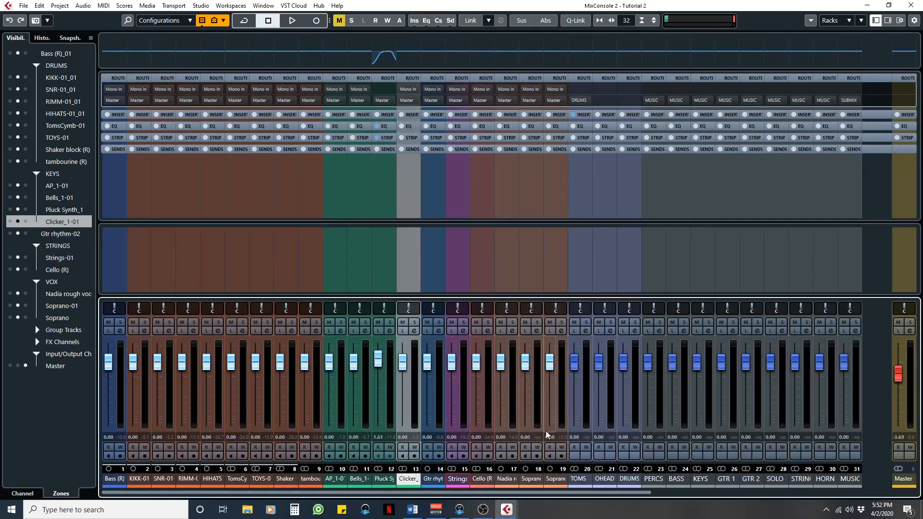
# Reset the Pluck Synth_1 channel fader to 0.00 dB.
pyautogui.click(488, 414)
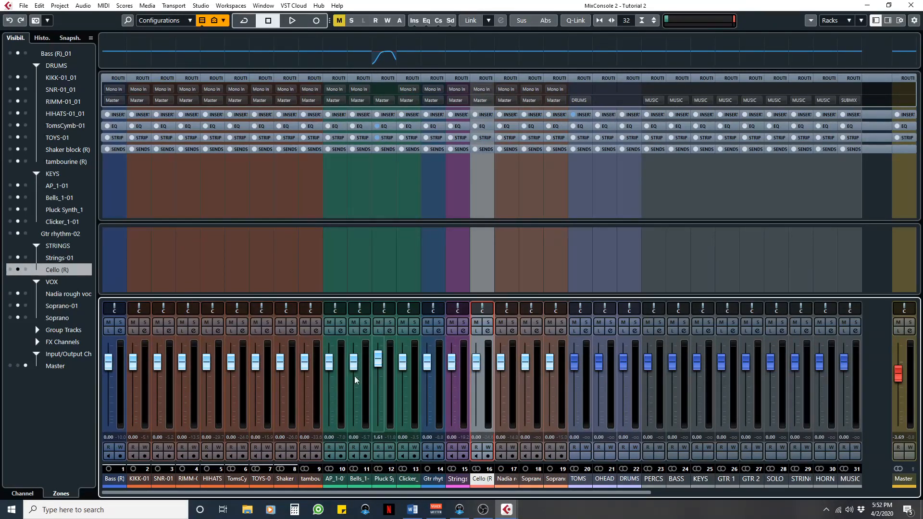
pyautogui.keyDown('ctrl'); pyautogui.click(379, 368); pyautogui.keyUp('ctrl')
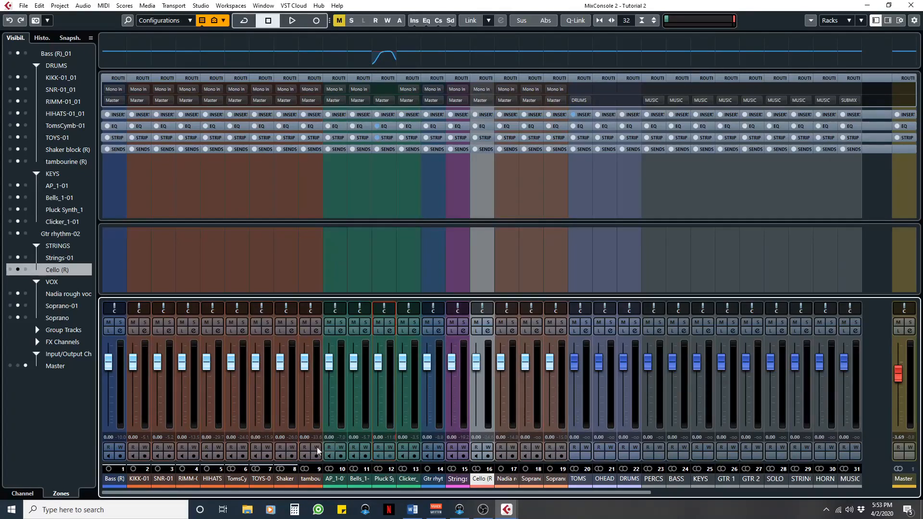
pyautogui.click(290, 417)
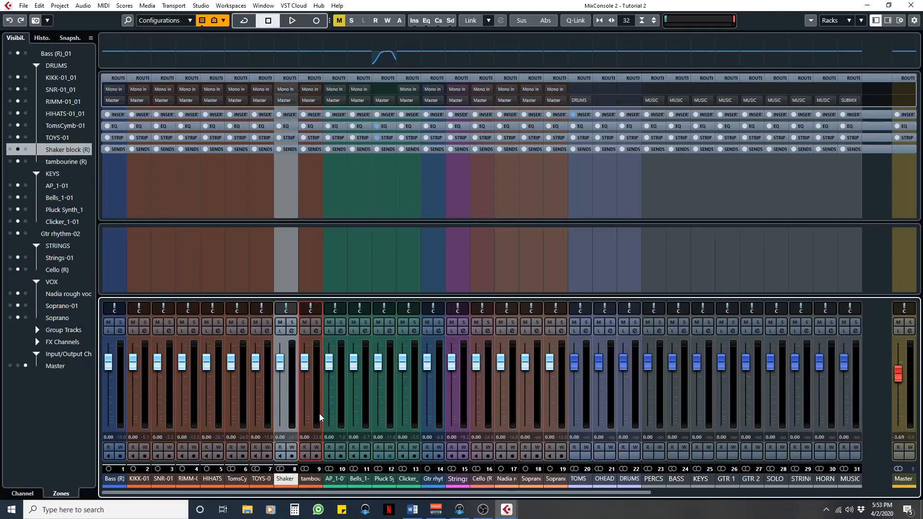
pyautogui.click(319, 417)
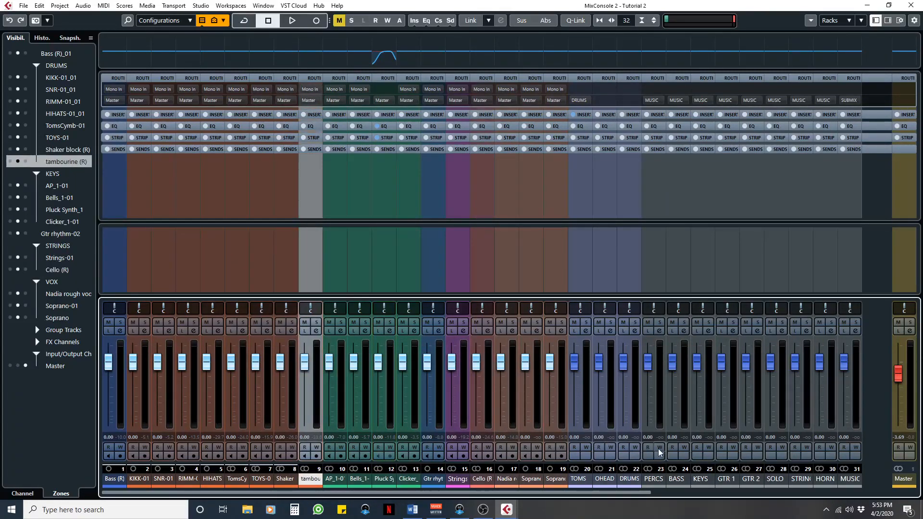
pyautogui.click(658, 422)
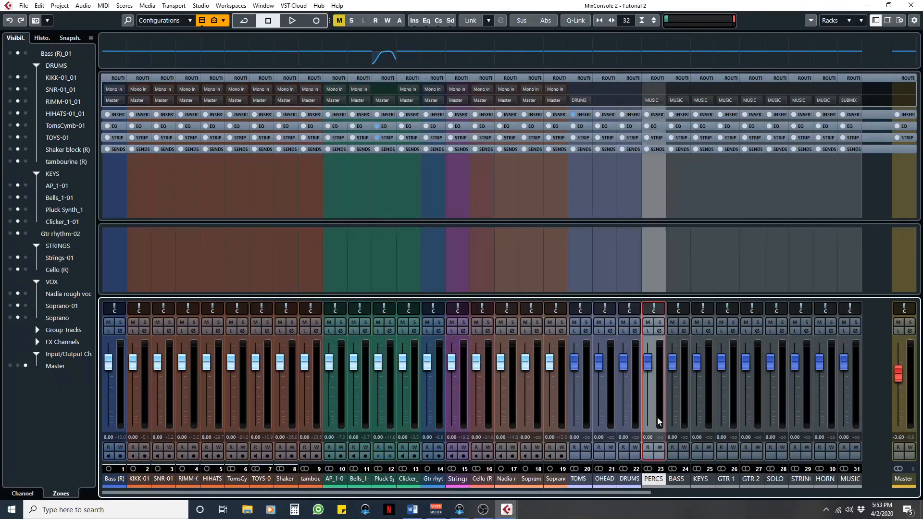
# Route the output of the Bass (R)_01 channel to the BASS group.
pyautogui.click(123, 389)
pyautogui.click(118, 100)
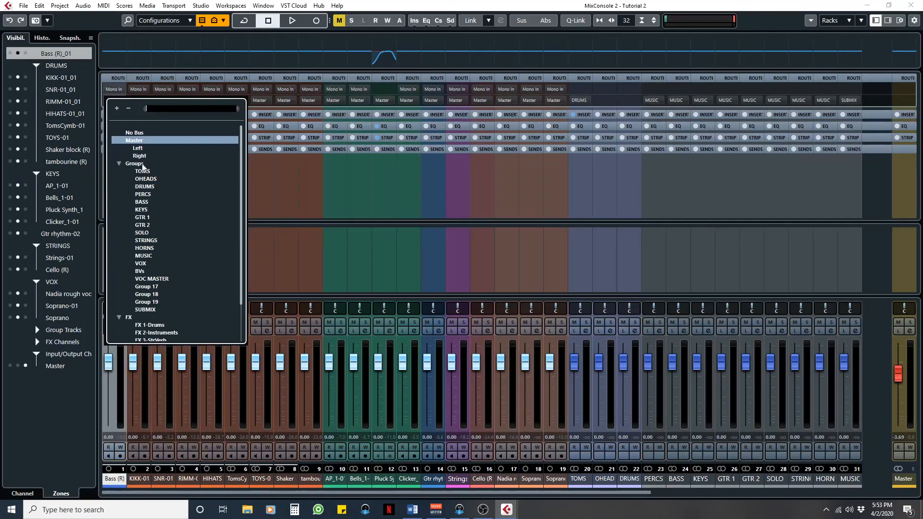
pyautogui.click(141, 202)
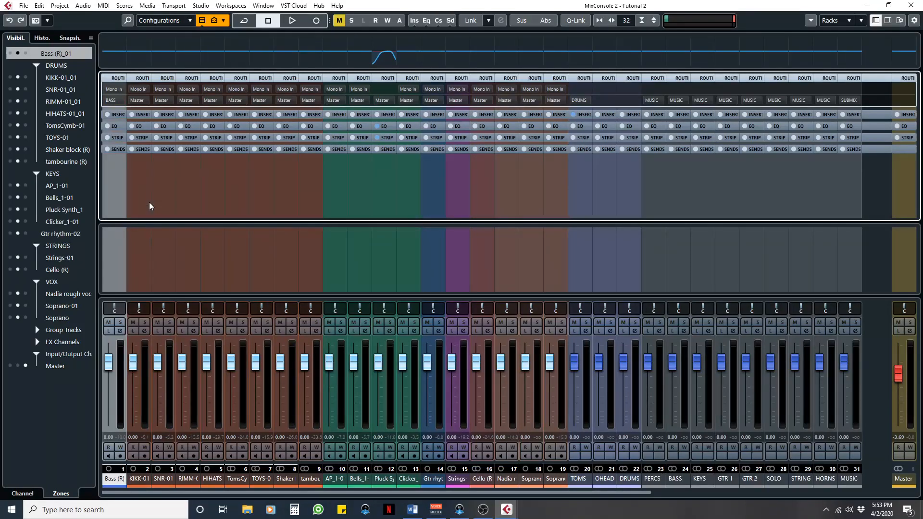
# Route the outputs of the drum channels KIKK-01_01 through TomsCymb-01 together to the DRUMS group.
pyautogui.click(683, 414)
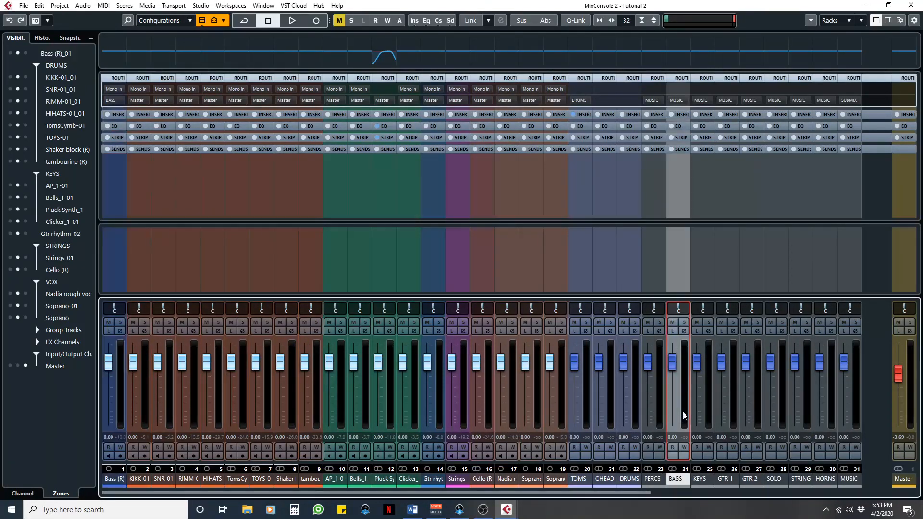
pyautogui.click(144, 375)
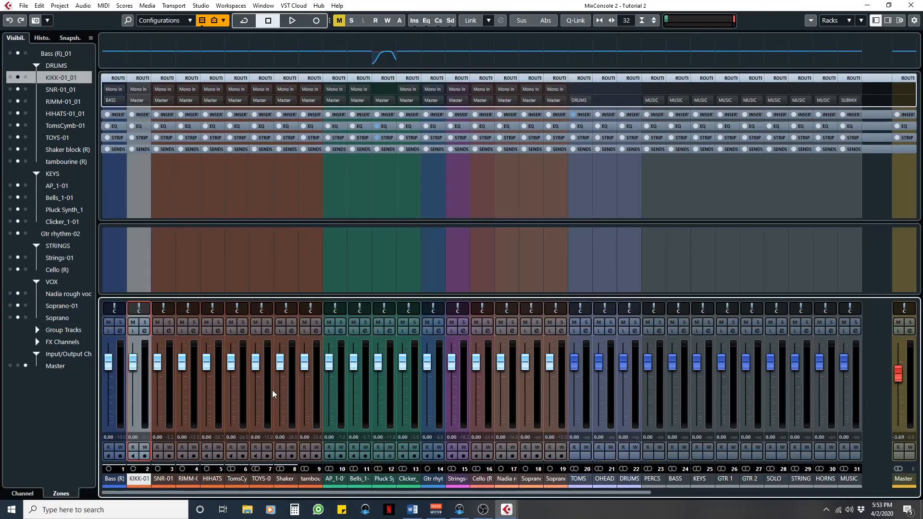
pyautogui.keyDown('shift'); pyautogui.click(244, 394); pyautogui.keyUp('shift')
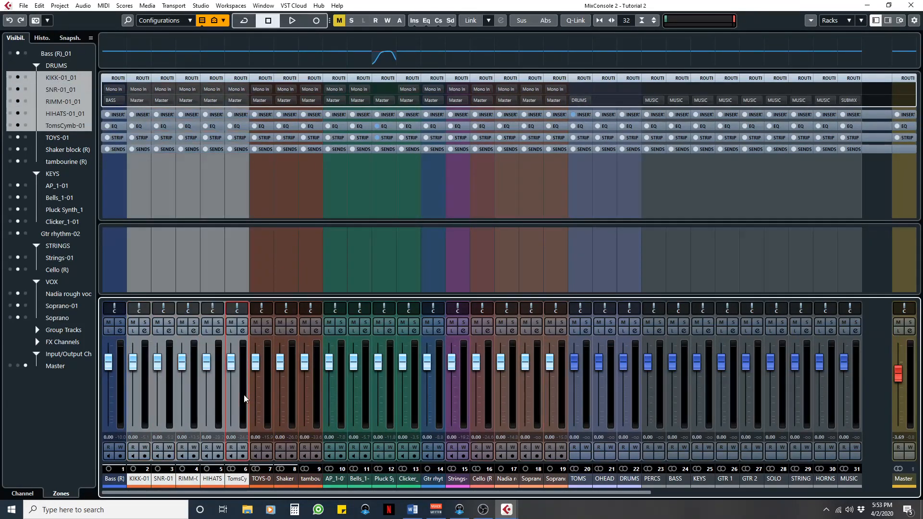
pyautogui.click(244, 102)
pyautogui.click(267, 187)
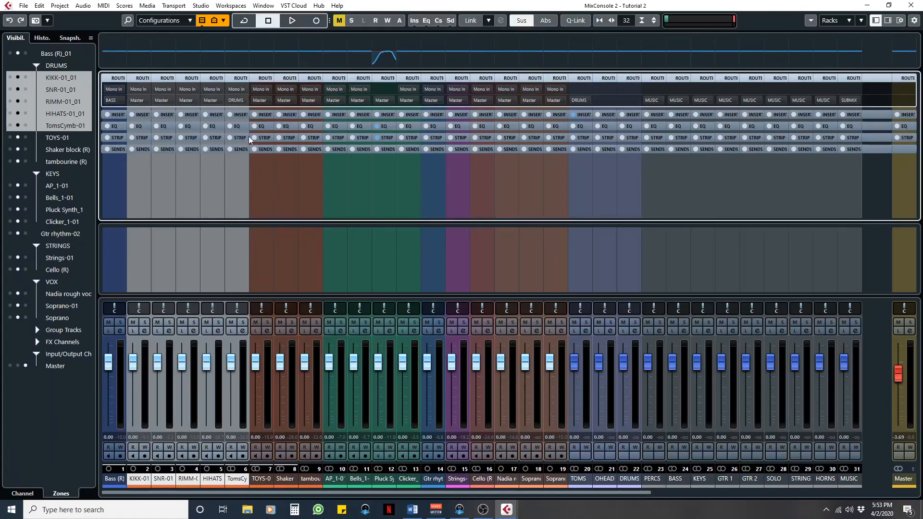
pyautogui.keyDown('alt'); pyautogui.keyDown('shift'); pyautogui.click(245, 101); pyautogui.keyUp('shift'); pyautogui.keyUp('alt')
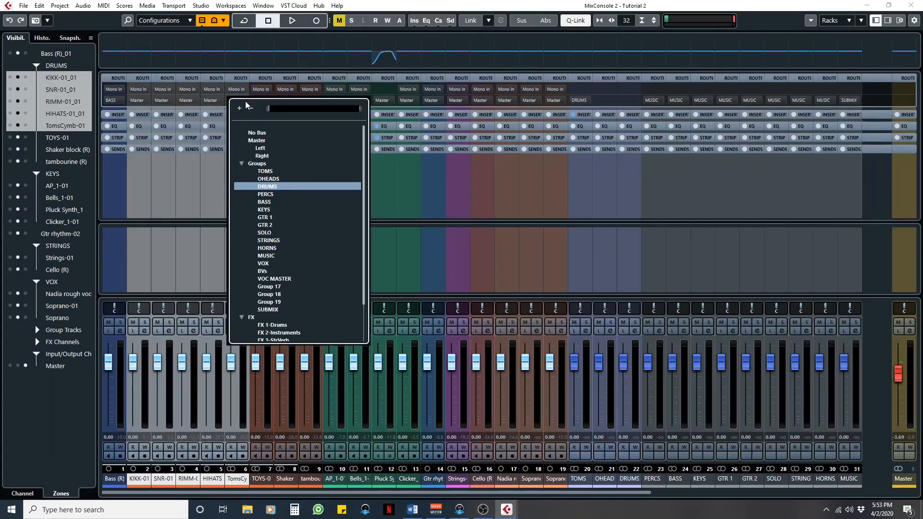
pyautogui.click(268, 186)
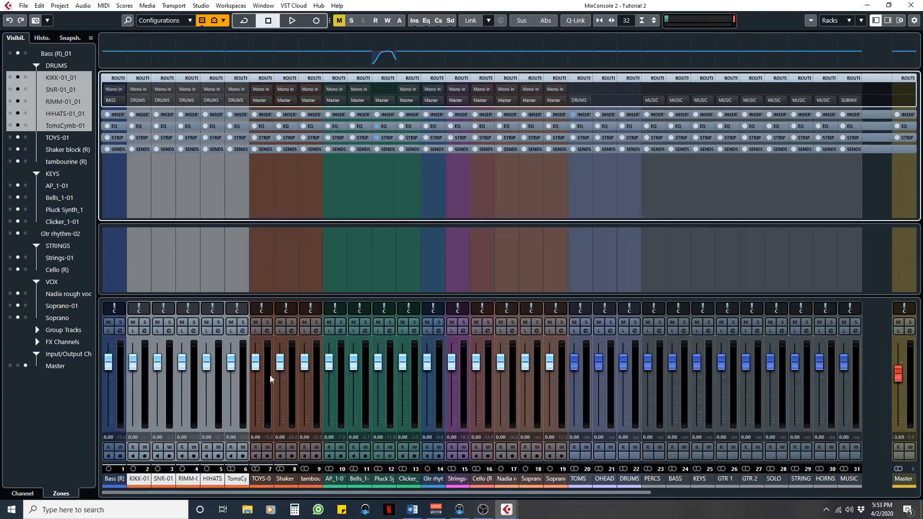
# Route the outputs of the TOYS-01, Shaker block (R) and tambourine (R) channels together to the PERCS group.
pyautogui.click(268, 387)
pyautogui.keyDown('shift'); pyautogui.click(317, 385); pyautogui.keyUp('shift')
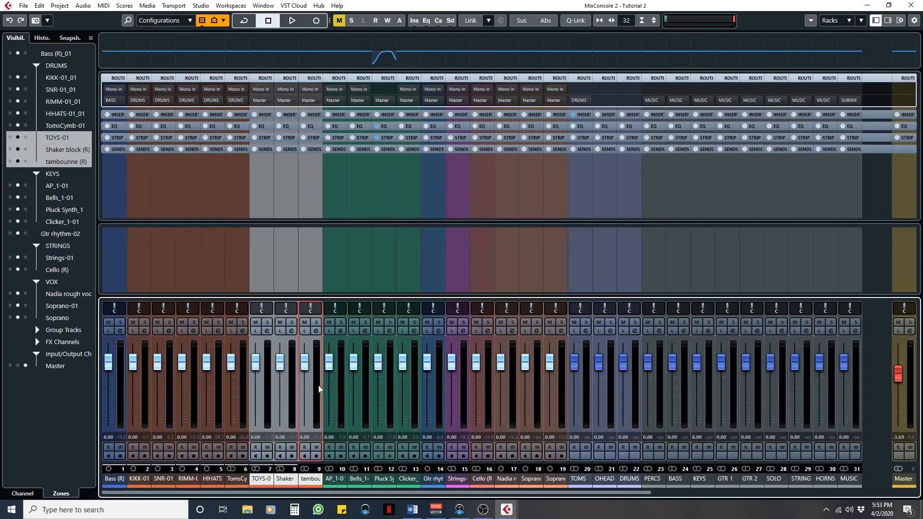
pyautogui.keyDown('alt'); pyautogui.keyDown('shift'); pyautogui.click(320, 100); pyautogui.keyUp('shift'); pyautogui.keyUp('alt')
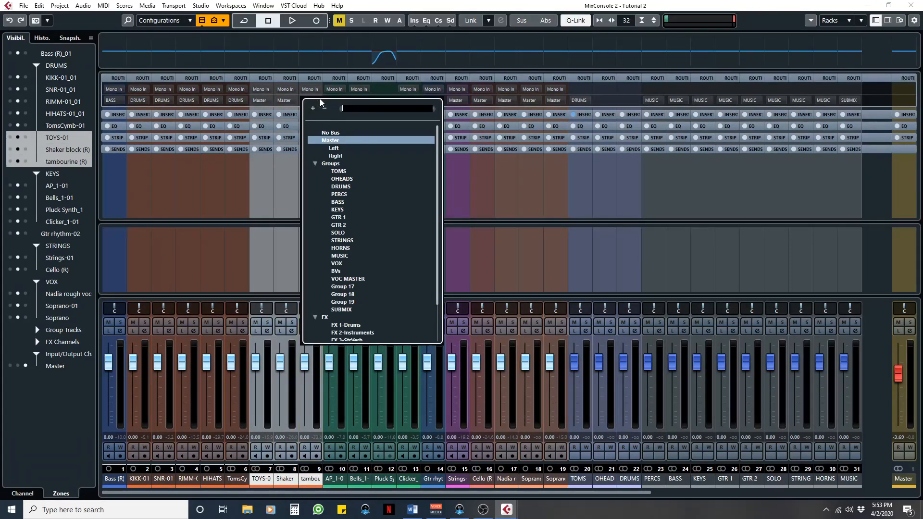
pyautogui.press('Escape')
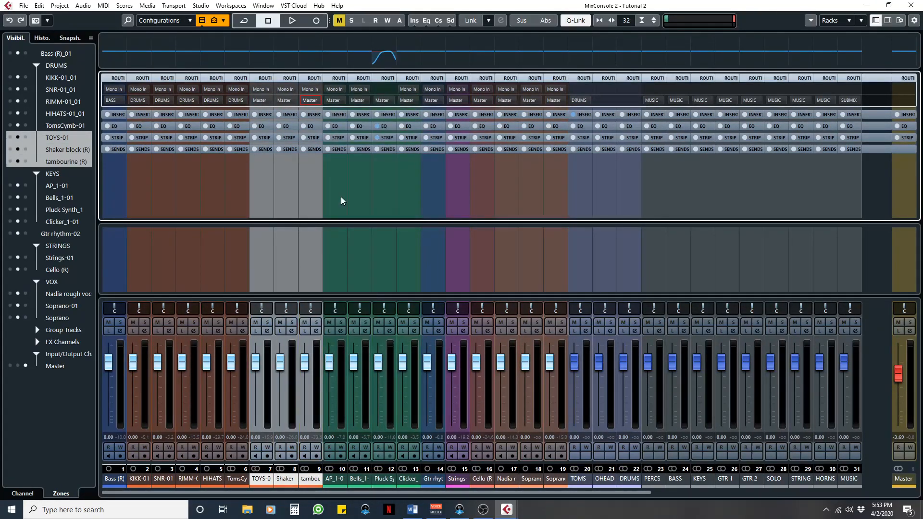
# Route the outputs of the AP_1-01, Bells_1-01, Pluck Synth_1 and Clicker_1-01 channels together to the KEYS group.
pyautogui.click(344, 403)
pyautogui.keyDown('shift'); pyautogui.click(413, 402); pyautogui.keyUp('shift')
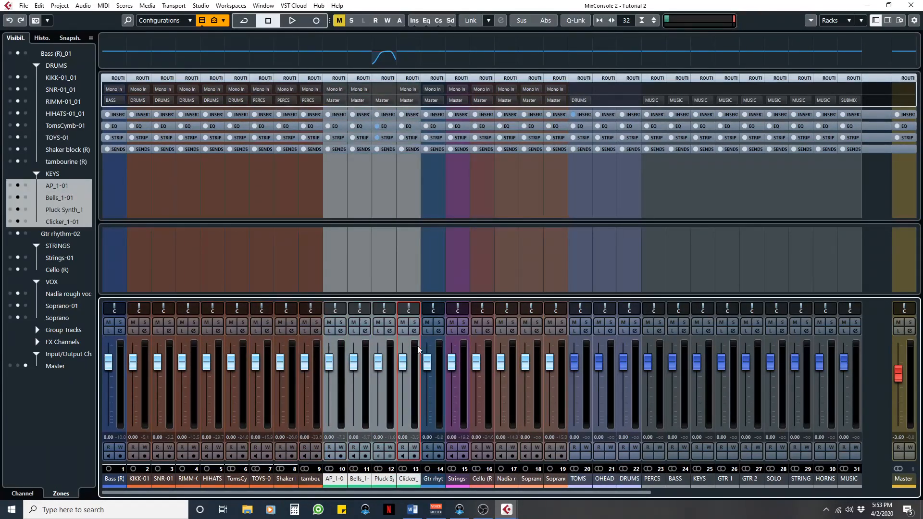
pyautogui.click(416, 100)
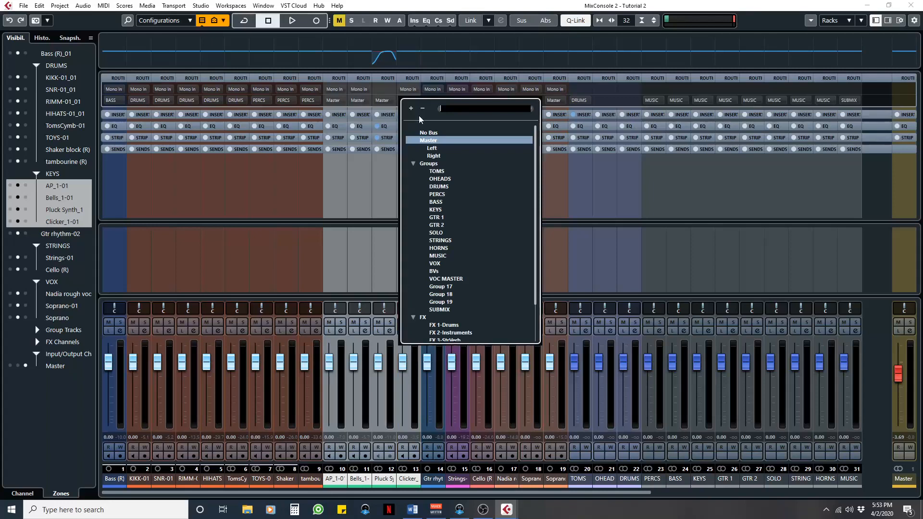
pyautogui.click(443, 208)
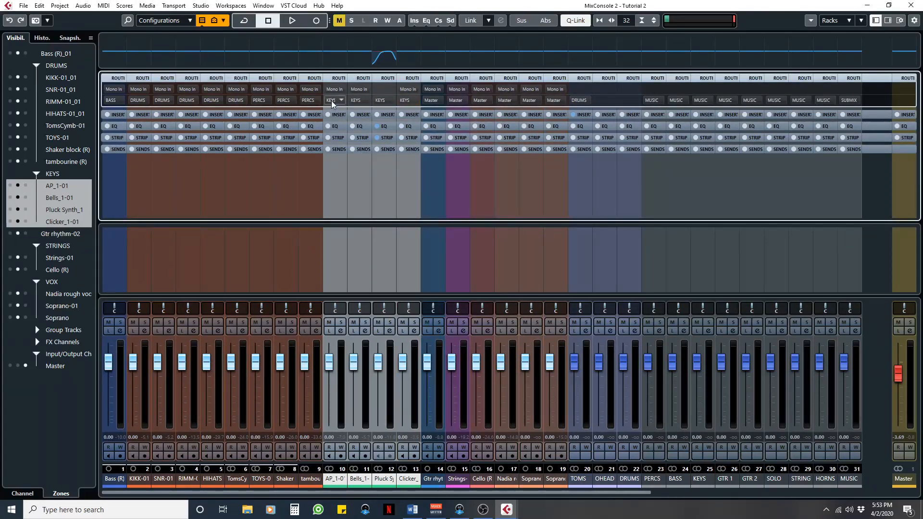
# Route the output of the Gtr rhythm-02 channel to the GTR 1 group.
pyautogui.click(438, 416)
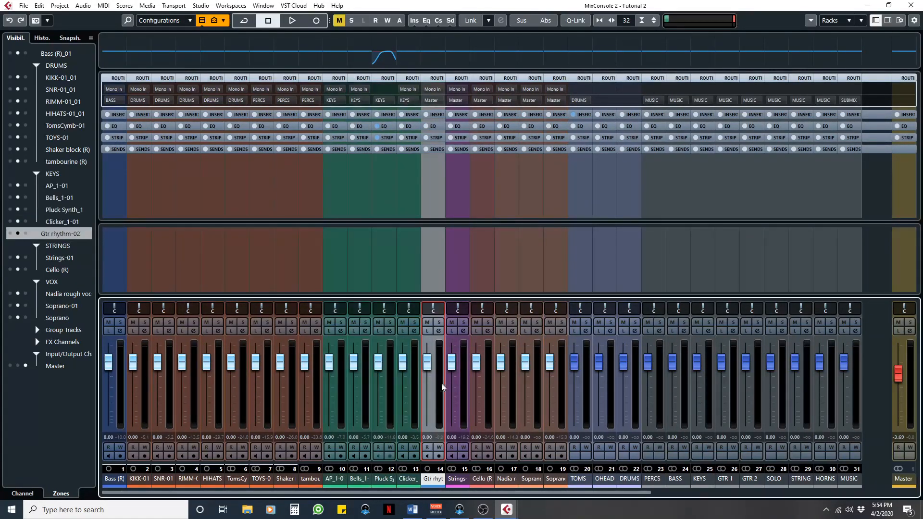
pyautogui.click(441, 103)
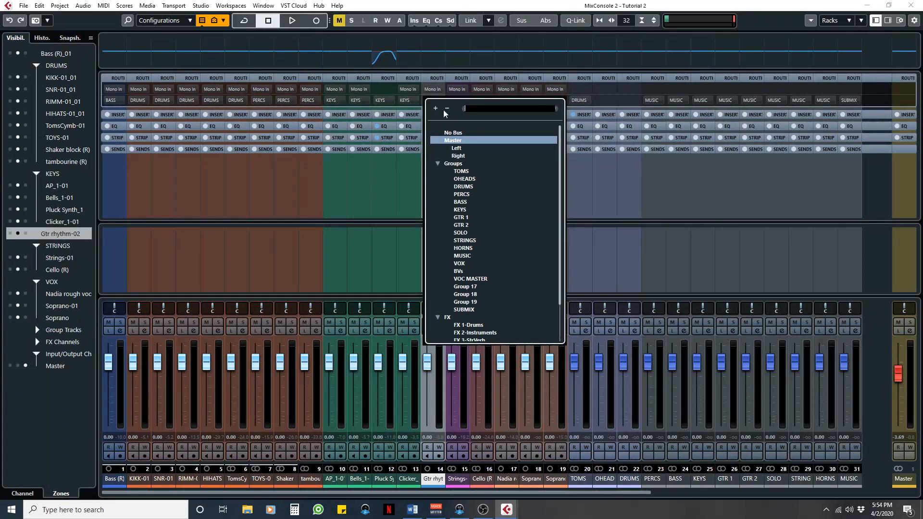
pyautogui.press('Escape')
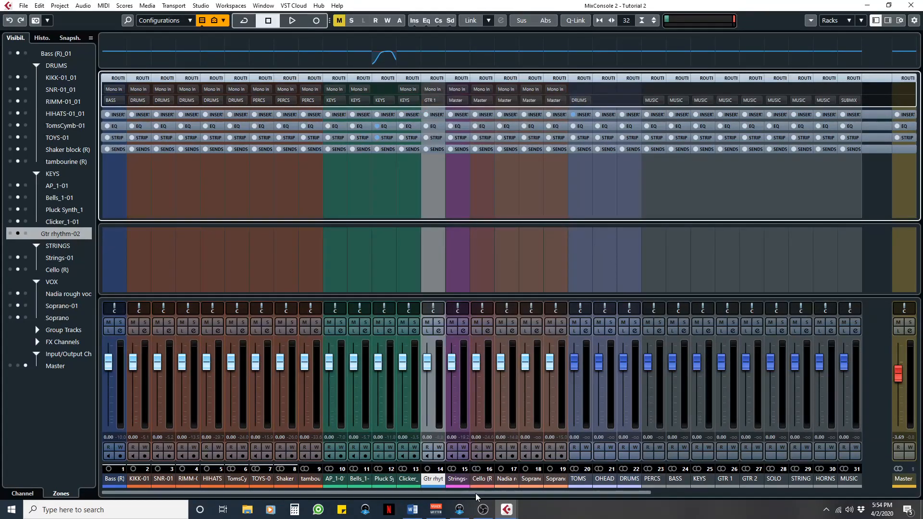
# Route the outputs of the Strings-01 and Cello (R) channels to the STRINGS group.
pyautogui.moveTo(475, 493); pyautogui.dragTo(529, 493)
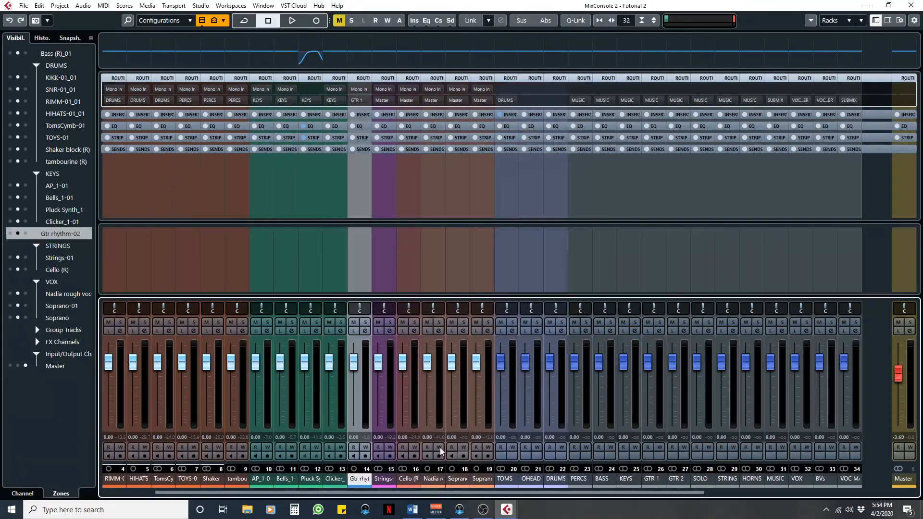
pyautogui.click(388, 406)
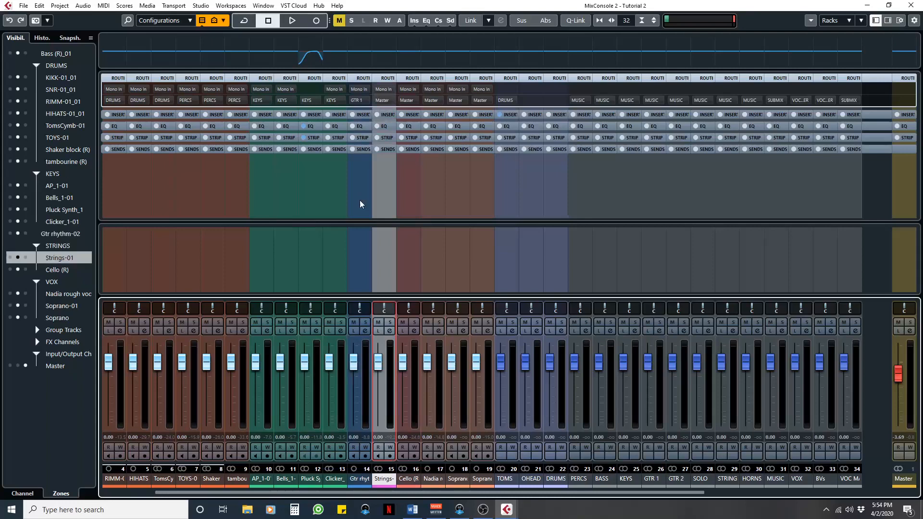
pyautogui.click(389, 101)
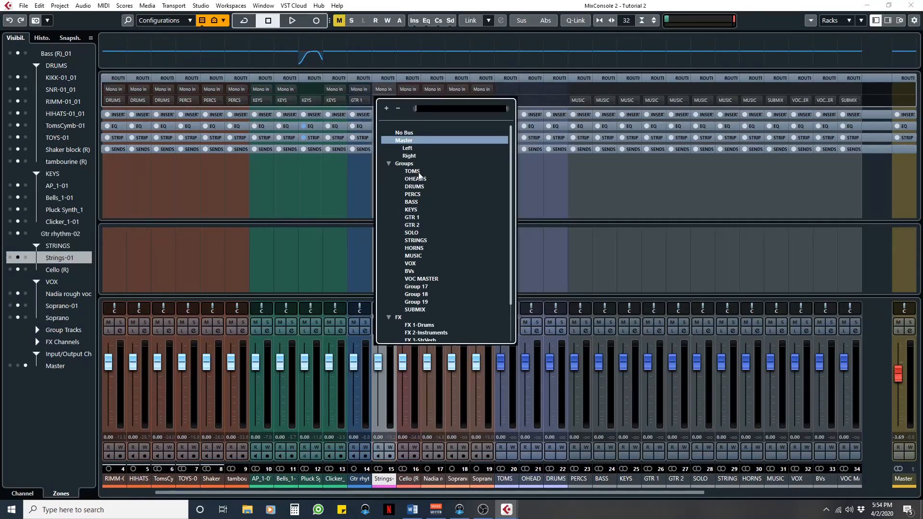
pyautogui.press('Escape')
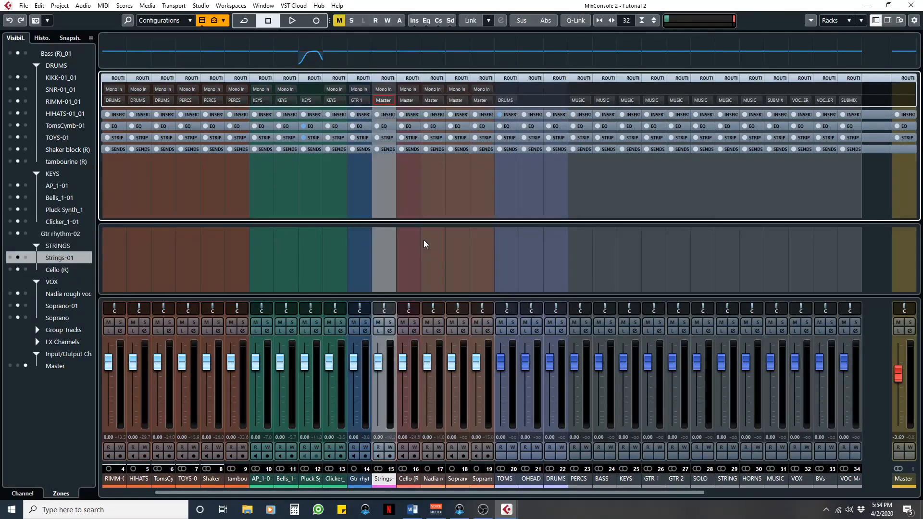
pyautogui.click(413, 423)
pyautogui.click(414, 101)
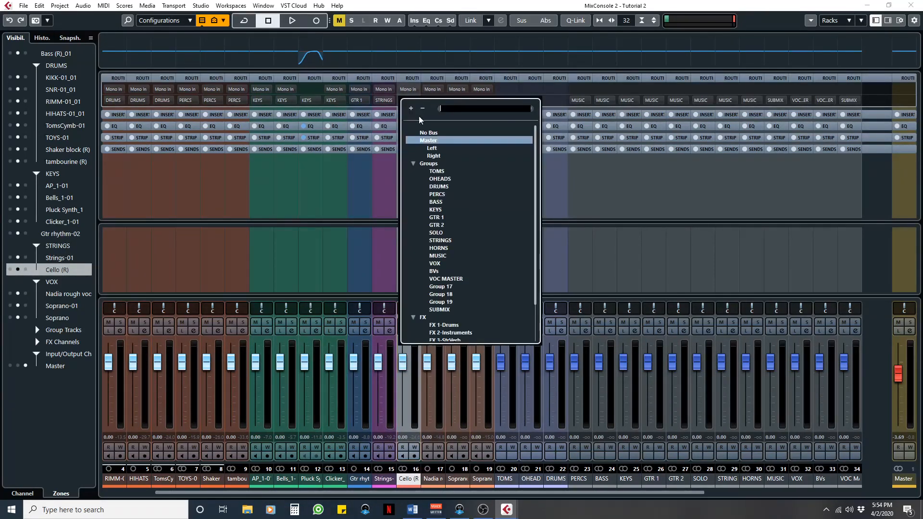
pyautogui.click(439, 240)
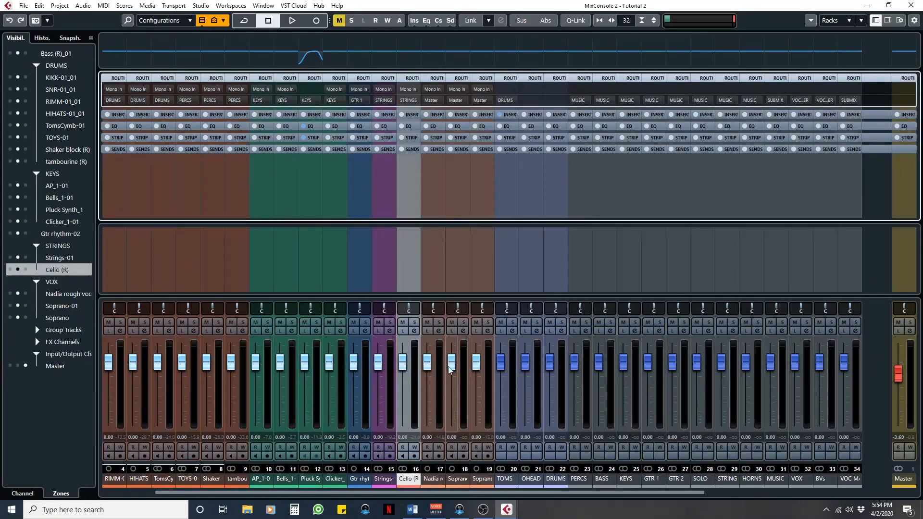
# Route the output of the rough lead vocal channel to the VOX group.
pyautogui.click(441, 405)
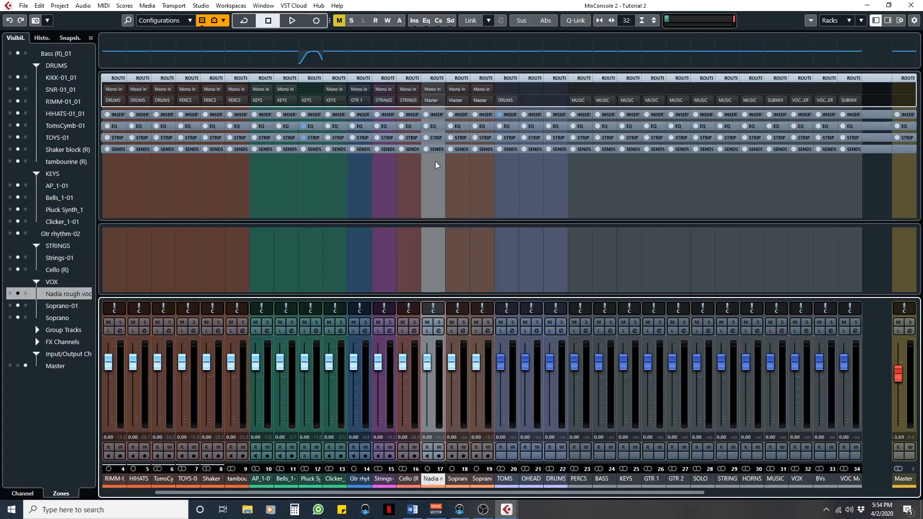
pyautogui.click(441, 101)
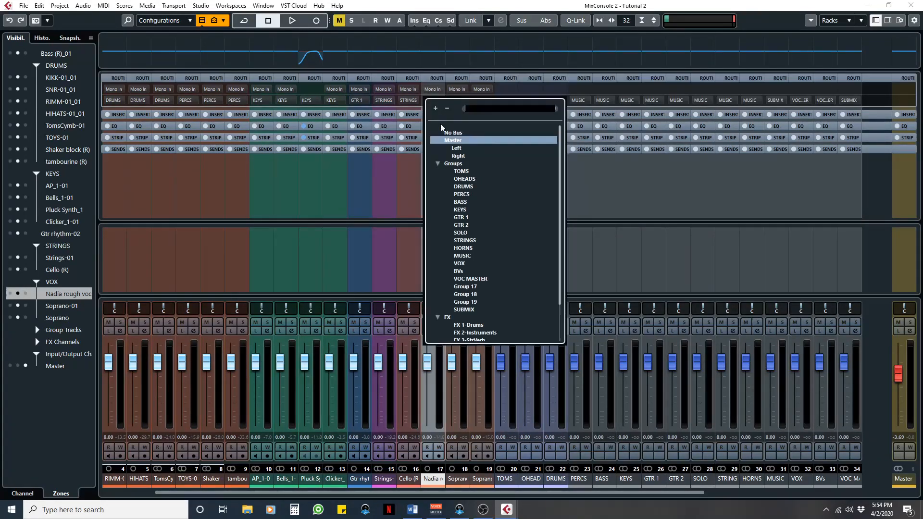
pyautogui.click(463, 263)
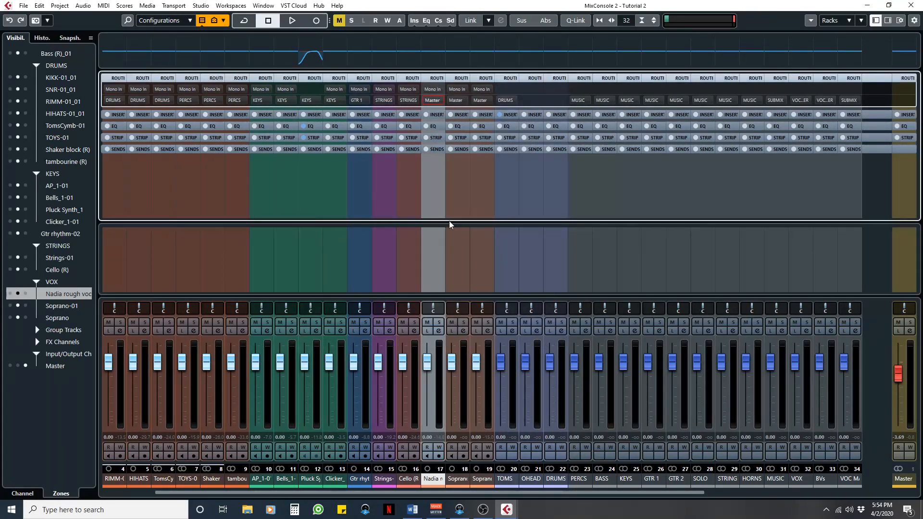
# Route the outputs of the Soprano-01 and Soprano channels together to the BVs group.
pyautogui.click(463, 388)
pyautogui.keyDown('ctrl'); pyautogui.click(483, 390); pyautogui.keyUp('ctrl')
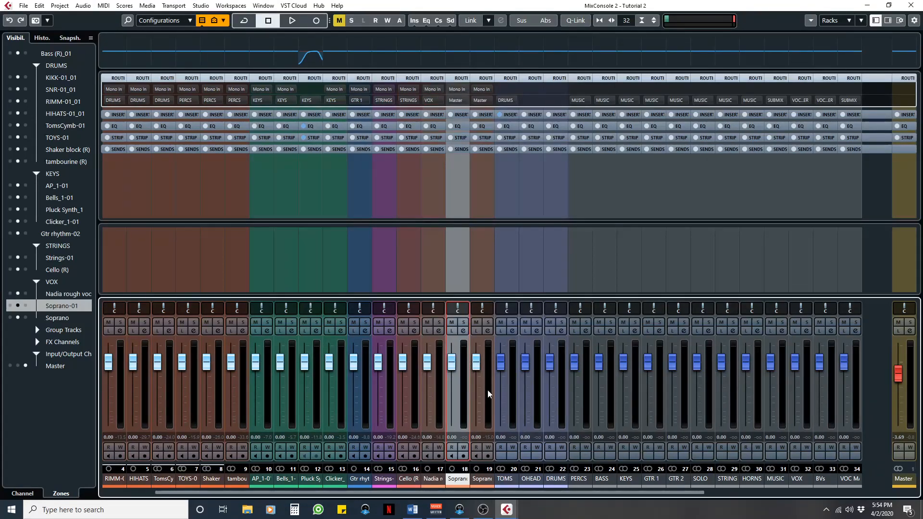
pyautogui.click(483, 101)
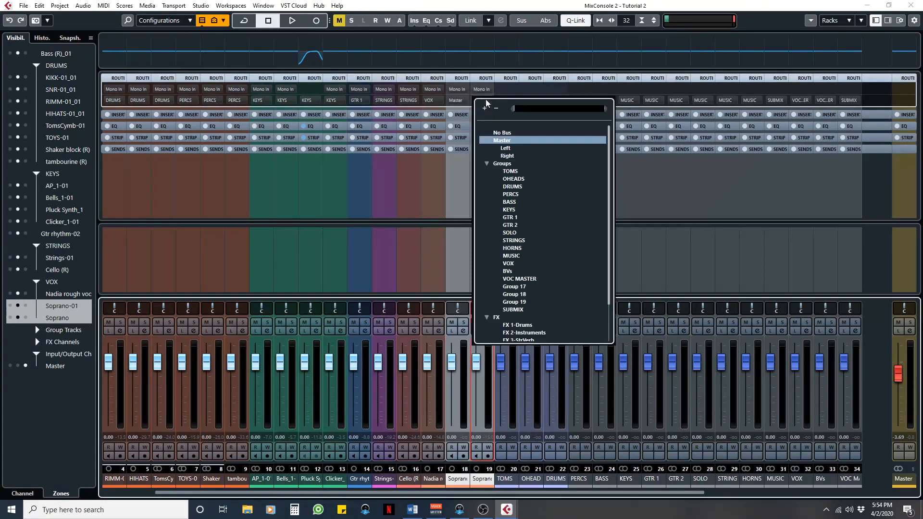
pyautogui.click(510, 272)
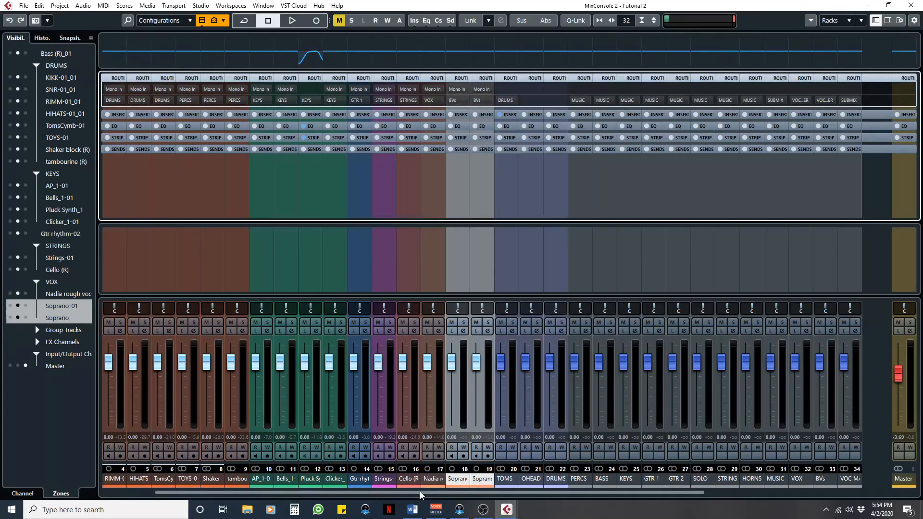
# Route the OHEADS group's output to the DRUMS group and the DRUMS group's output to the MUSIC group.
pyautogui.moveTo(405, 495); pyautogui.dragTo(581, 503)
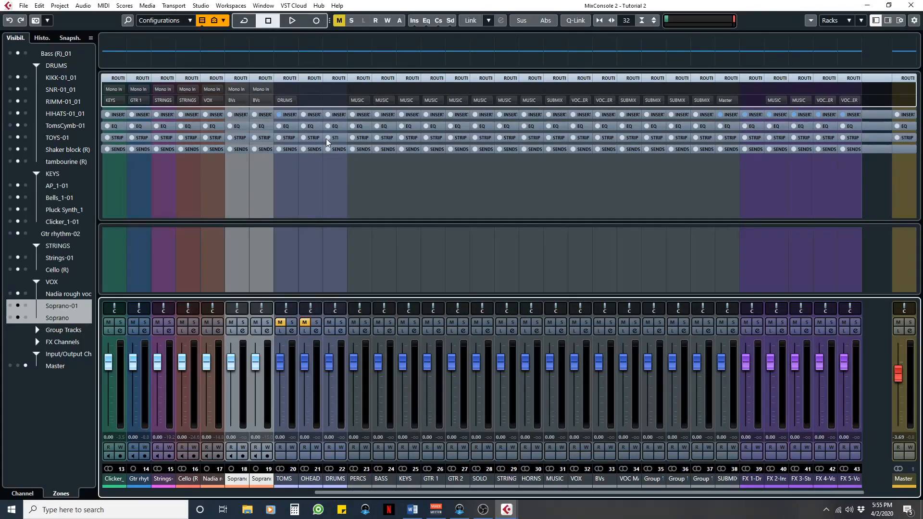
pyautogui.click(316, 100)
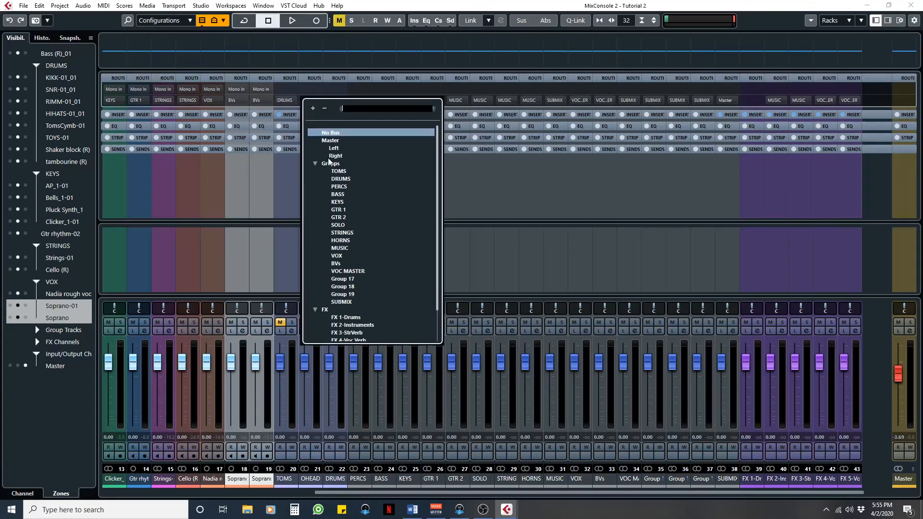
pyautogui.click(350, 179)
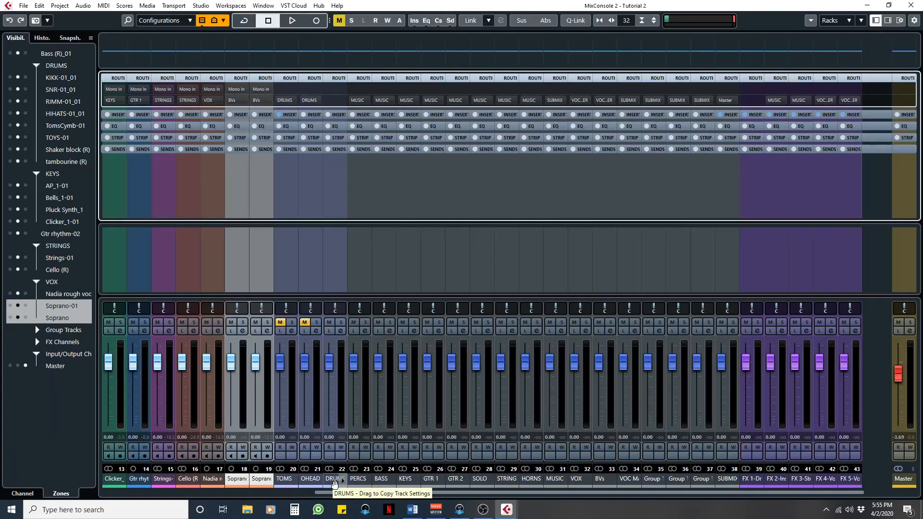
pyautogui.click(343, 100)
pyautogui.click(365, 232)
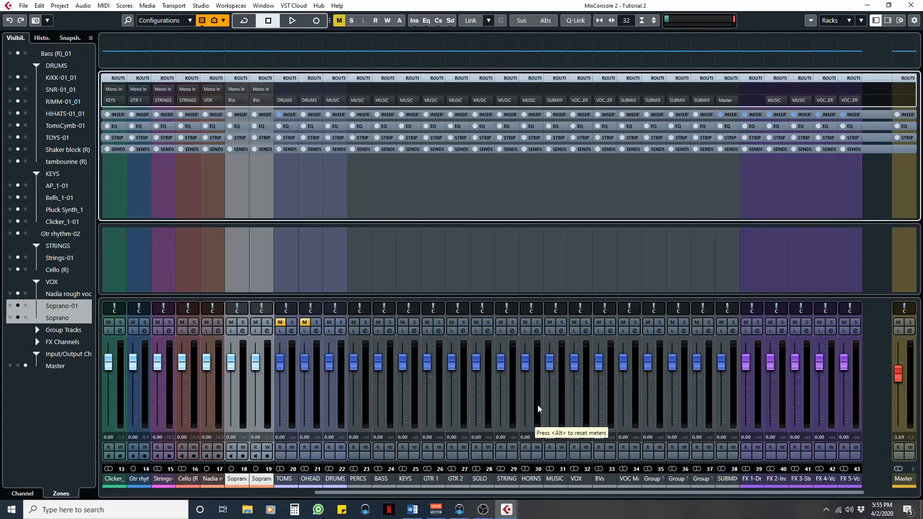
# Mute the unused HORNS, GTR 2 and SOLO group channels and lower their faders to -∞.
pyautogui.click(525, 322)
pyautogui.scroll(-1, 526, 372)
pyautogui.moveTo(527, 373); pyautogui.dragTo(523, 420)
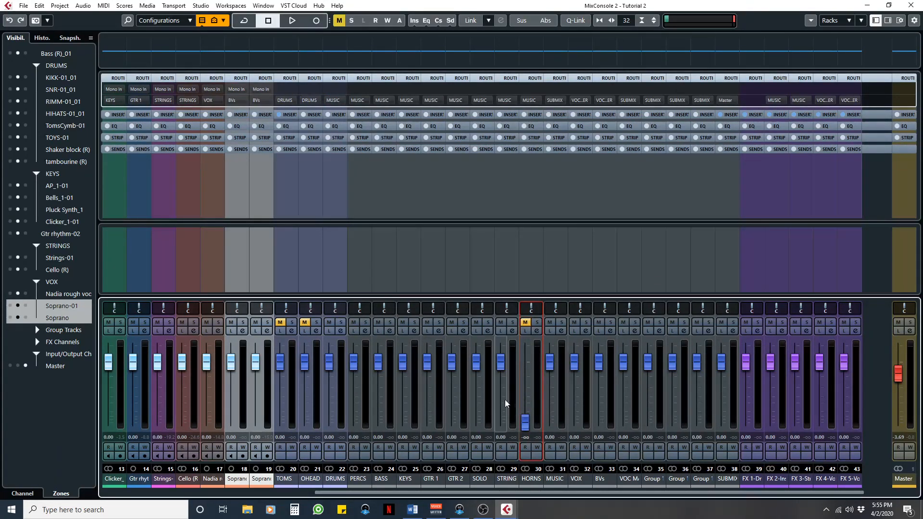
pyautogui.click(451, 322)
pyautogui.moveTo(452, 362); pyautogui.dragTo(451, 432)
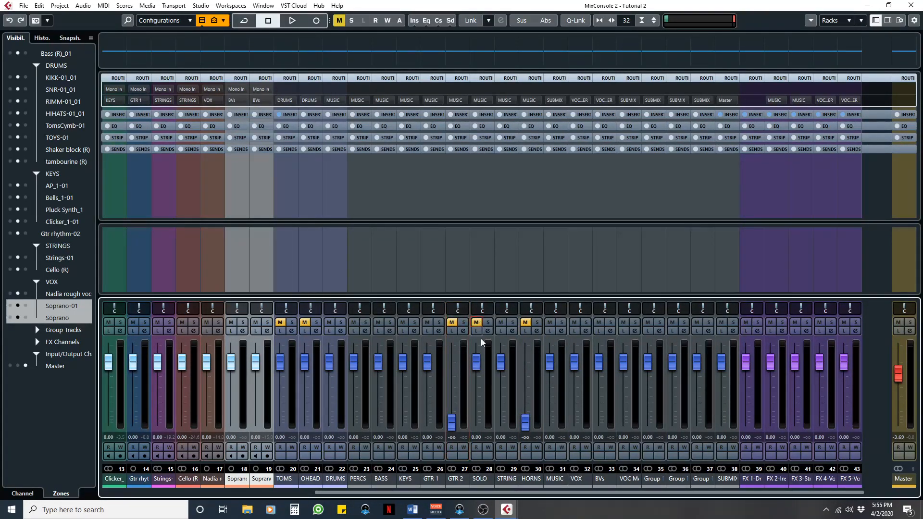
pyautogui.moveTo(476, 362); pyautogui.dragTo(475, 435)
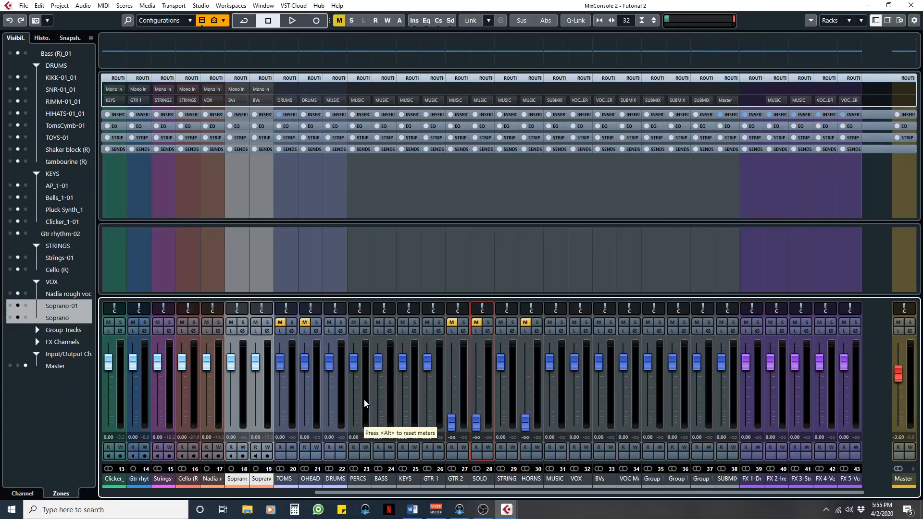
# Lower the faders of the muted TOMS and OHEADS group channels to -∞.
pyautogui.click(340, 387)
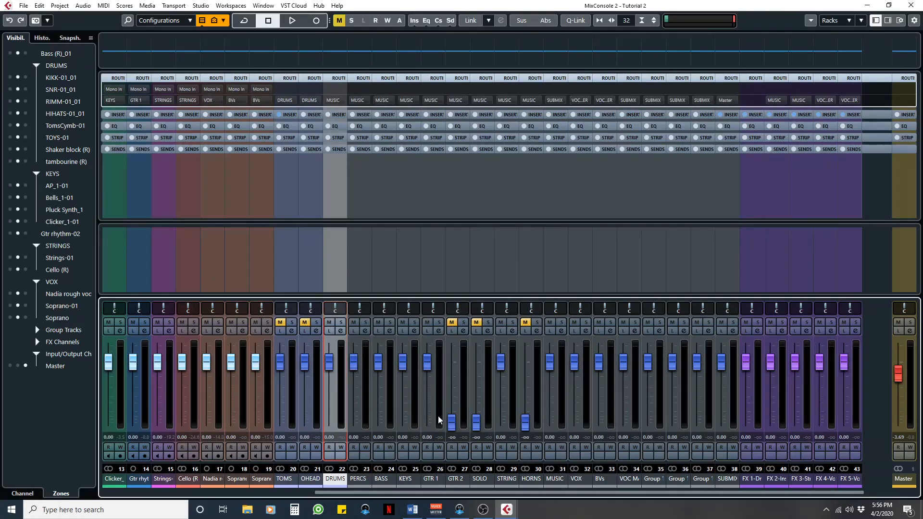
pyautogui.moveTo(281, 365); pyautogui.dragTo(280, 422)
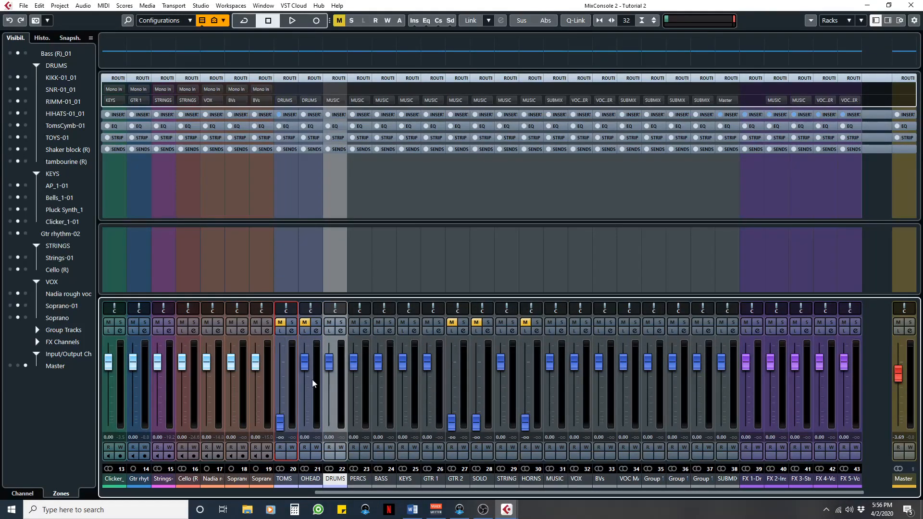
pyautogui.moveTo(307, 367); pyautogui.dragTo(305, 421)
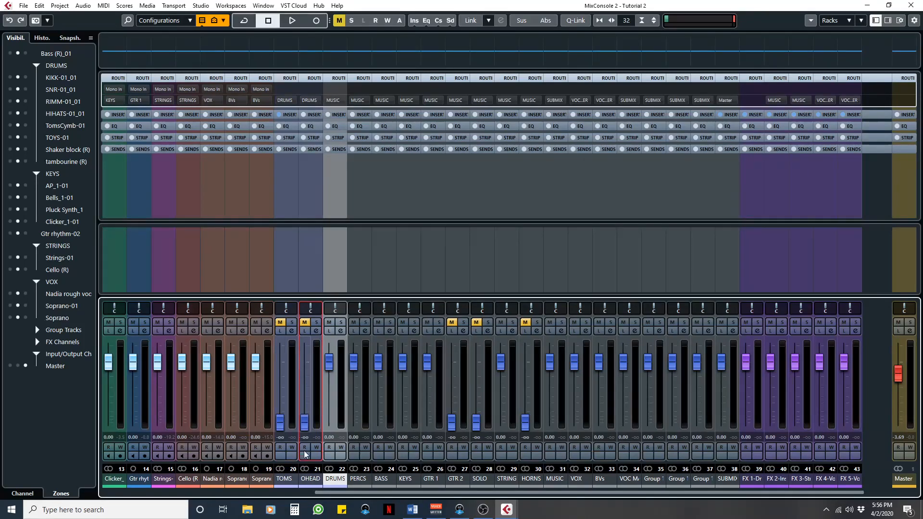
# Examine the output routing of the MUSIC, VOX, BVs and VOC Master group channels one by one.
pyautogui.click(560, 394)
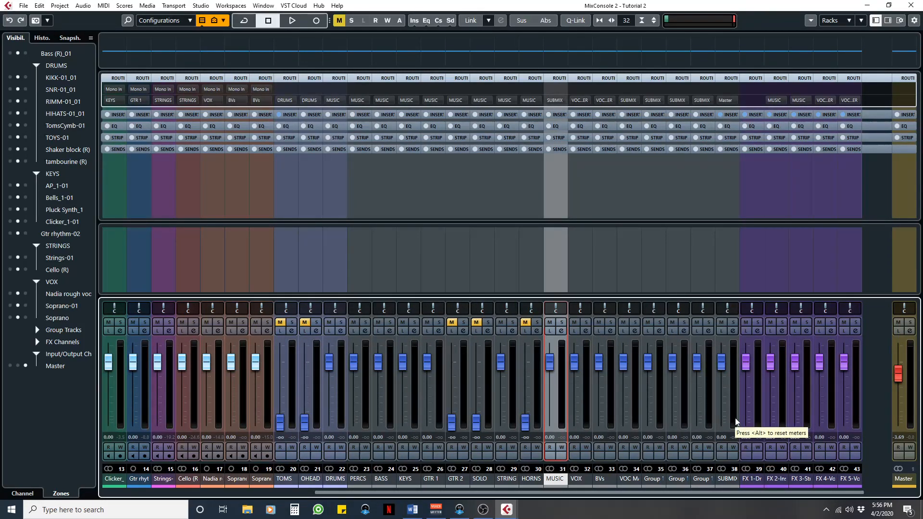
pyautogui.click(584, 410)
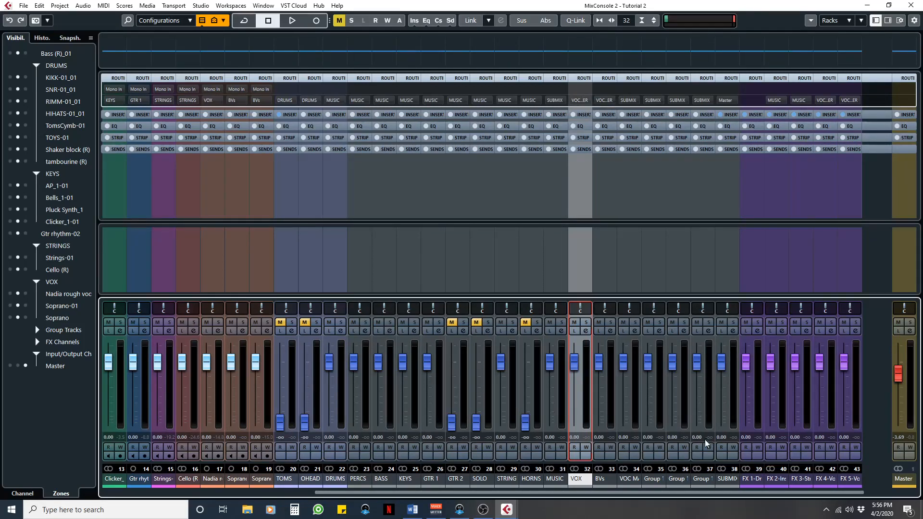
pyautogui.click(636, 415)
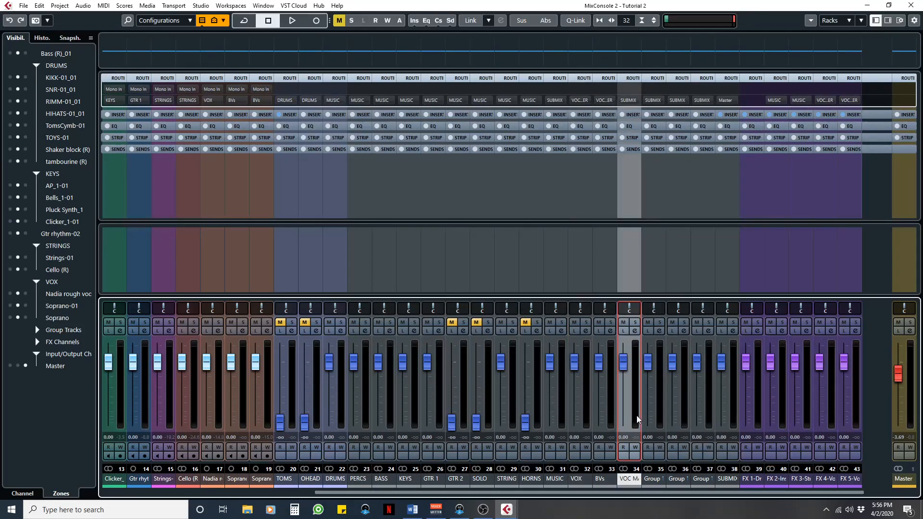
pyautogui.click(601, 419)
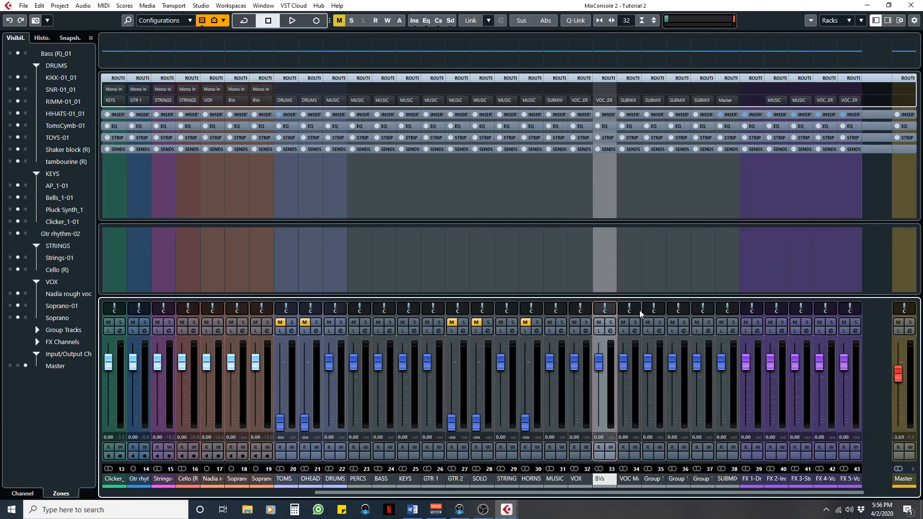
pyautogui.click(632, 408)
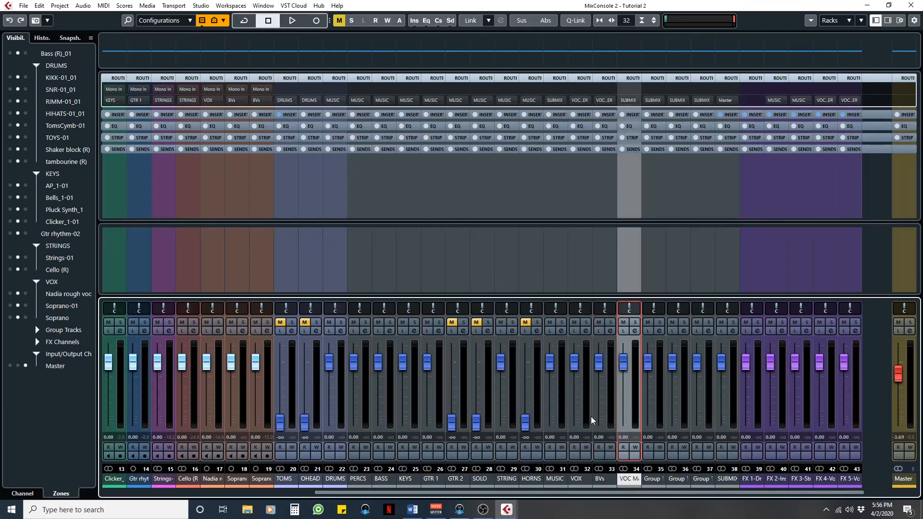
pyautogui.click(583, 403)
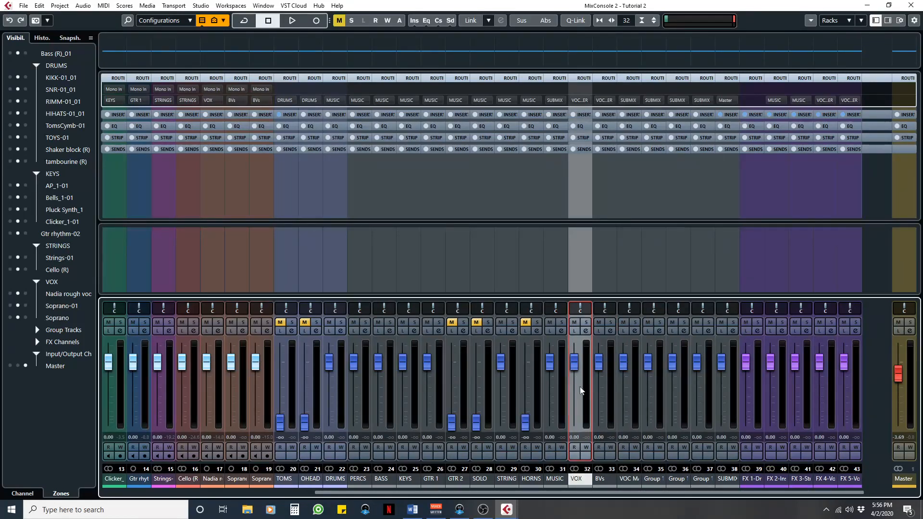
pyautogui.click(612, 406)
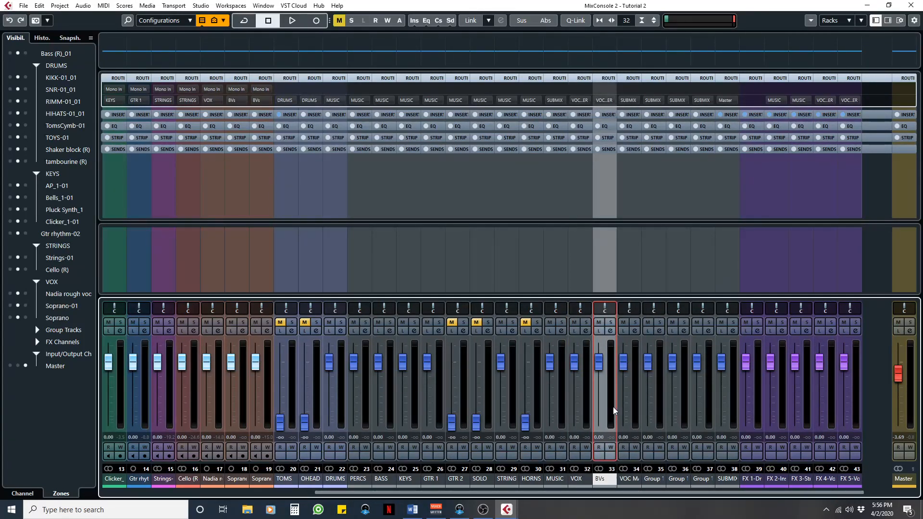
pyautogui.click(635, 403)
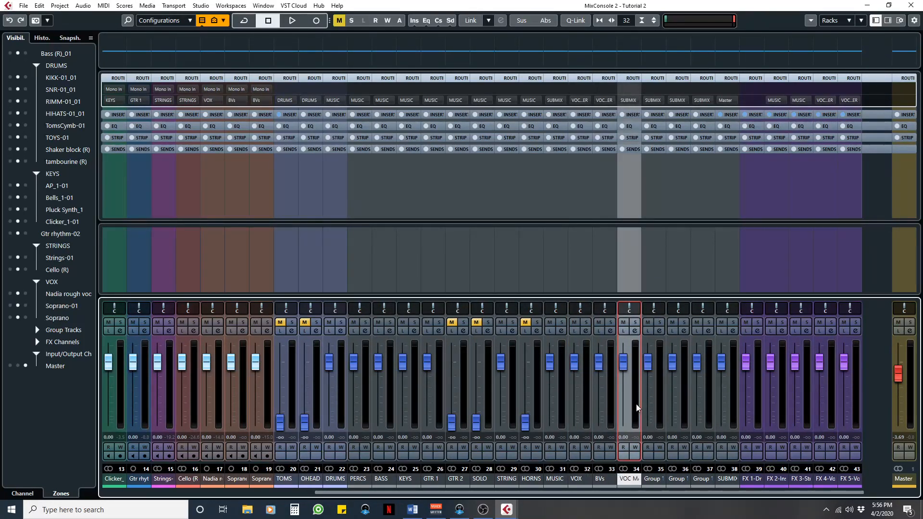
# Try lowering the VOC Master group's fader, reset it to 0, and switch the group's mute on and off.
pyautogui.moveTo(624, 363); pyautogui.dragTo(624, 388)
pyautogui.keyDown('ctrl'); pyautogui.click(624, 388); pyautogui.keyUp('ctrl')
pyautogui.click(624, 322)
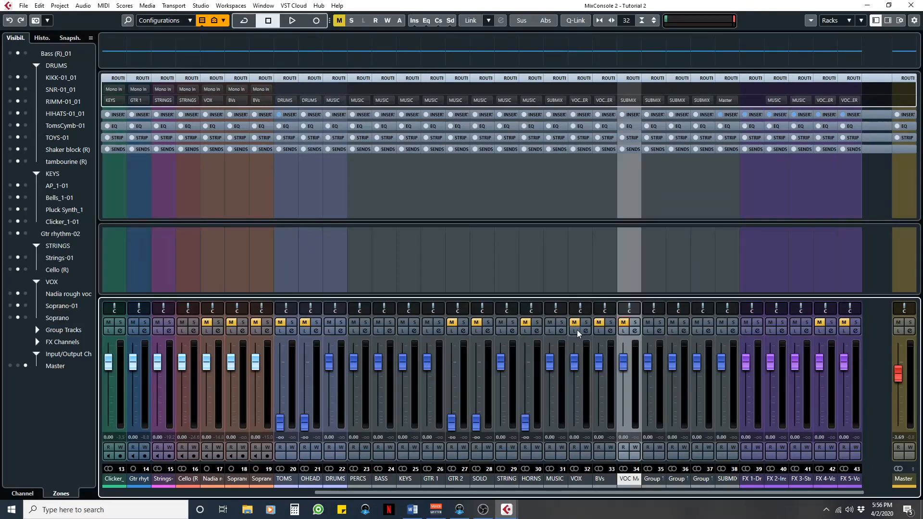
pyautogui.click(625, 323)
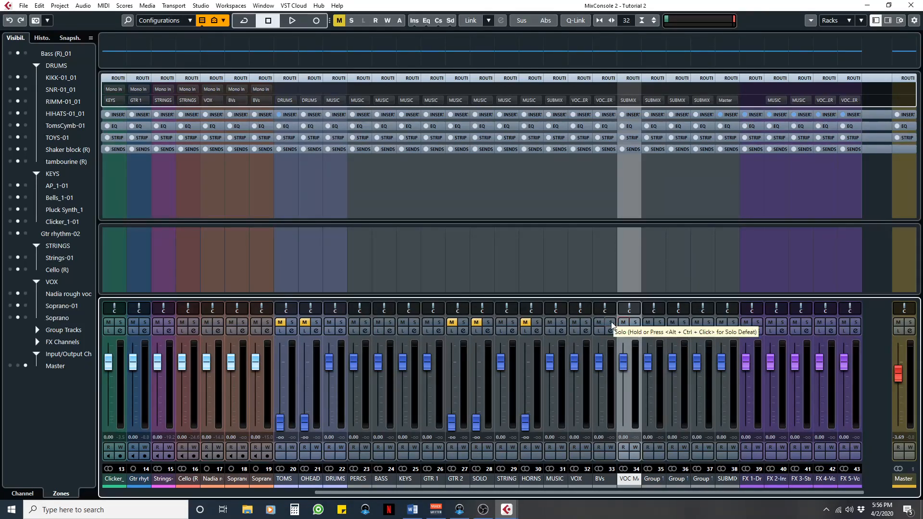
# Try muting the VOX group on its own, select the BVs group for comparison, and toggle the VOX mute again.
pyautogui.click(574, 323)
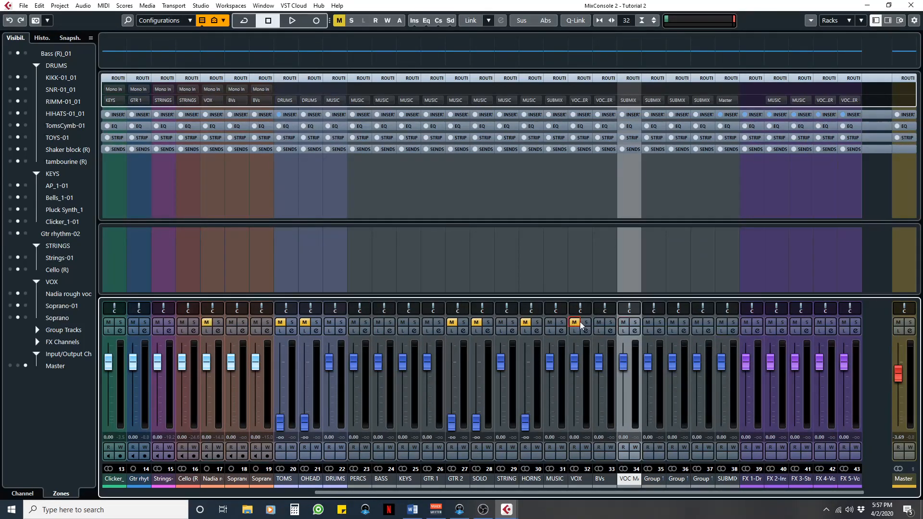
pyautogui.click(609, 384)
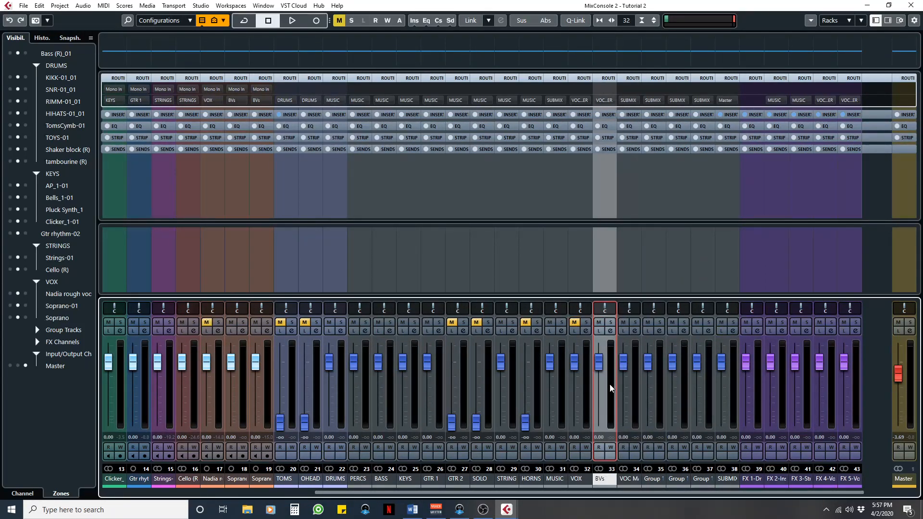
pyautogui.click(577, 326)
pyautogui.click(575, 323)
# Play the song with the VOC Master group muted, and unmute the group during playback to hear the difference.
pyautogui.click(624, 322)
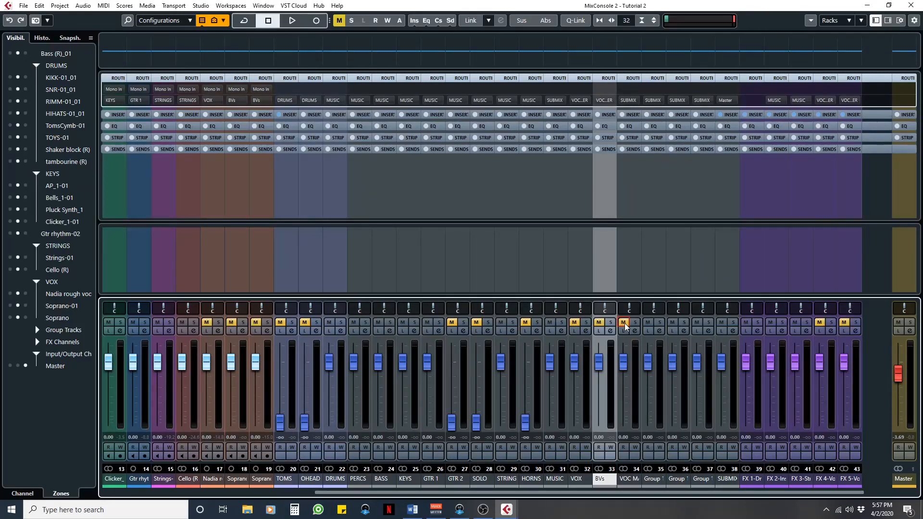
pyautogui.press('space')
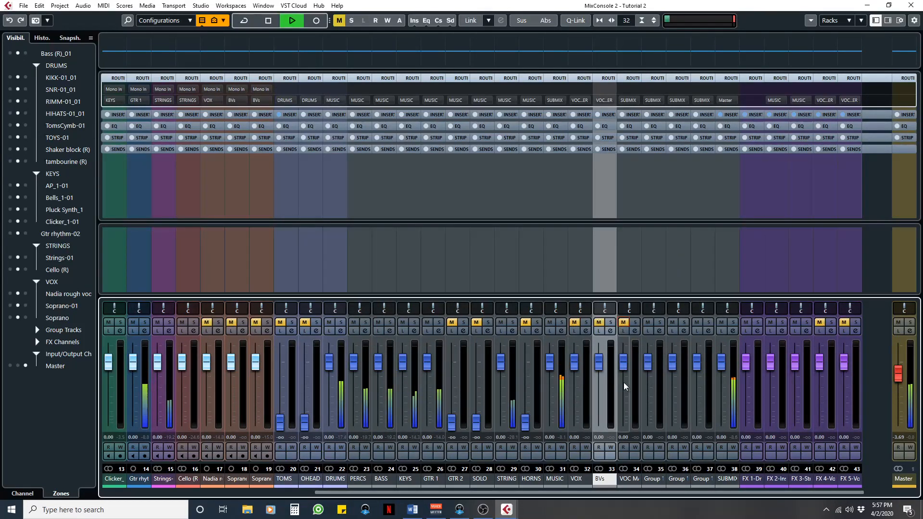
pyautogui.press('space')
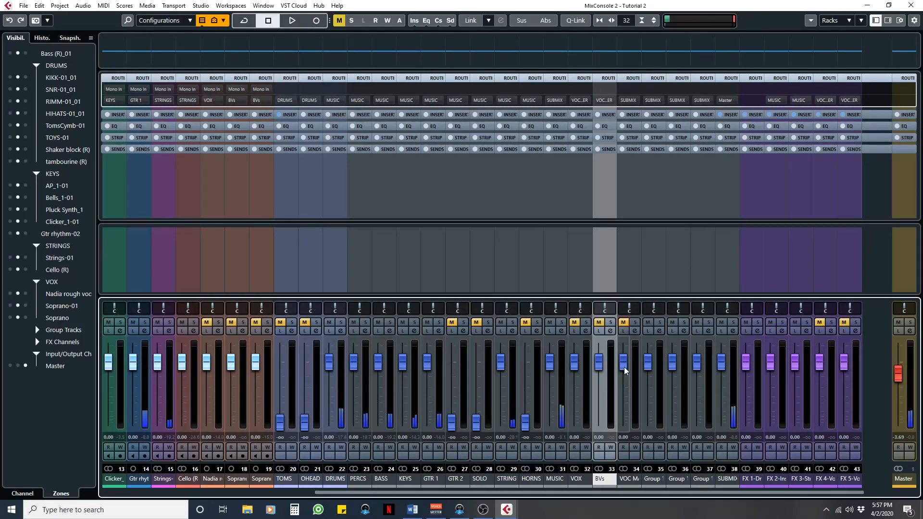
pyautogui.press('space')
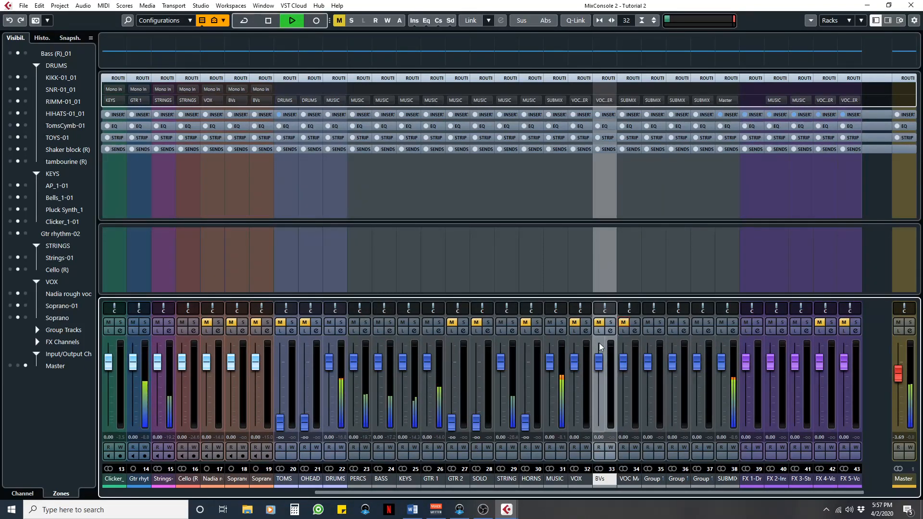
pyautogui.click(623, 322)
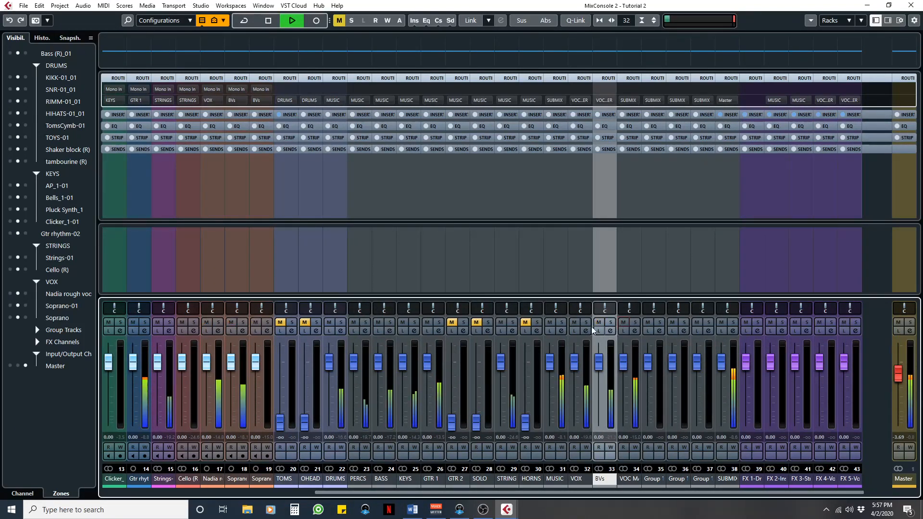
# Audition the VOC Master, MUSIC and DRUMS groups by soloing and unsoloing each in turn, and stop playback.
pyautogui.click(634, 323)
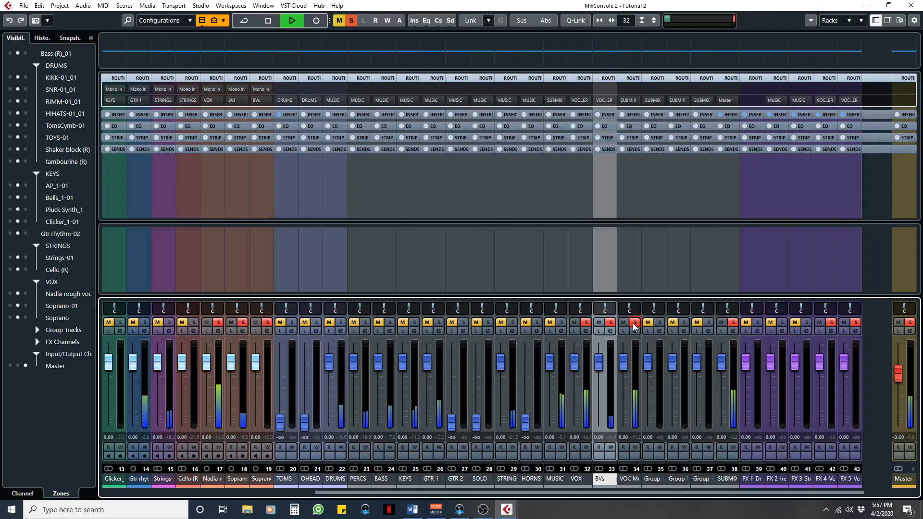
pyautogui.click(633, 324)
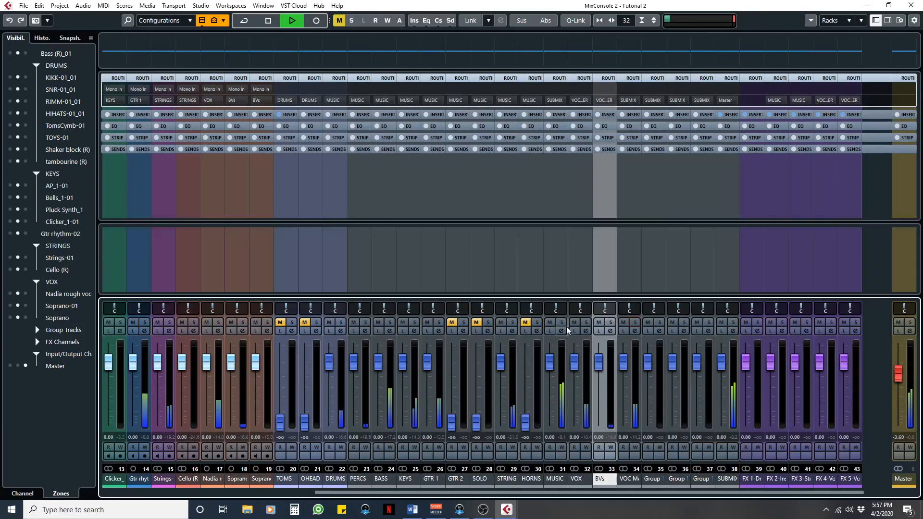
pyautogui.click(564, 324)
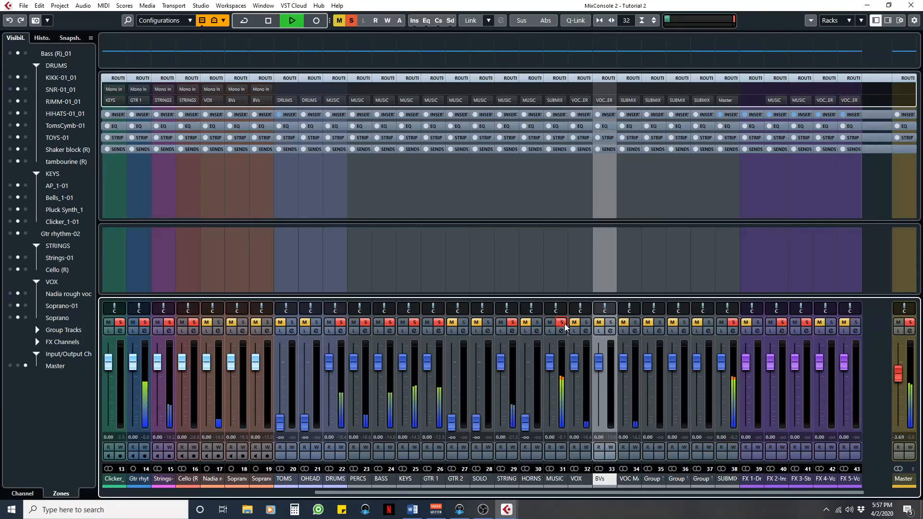
pyautogui.click(564, 324)
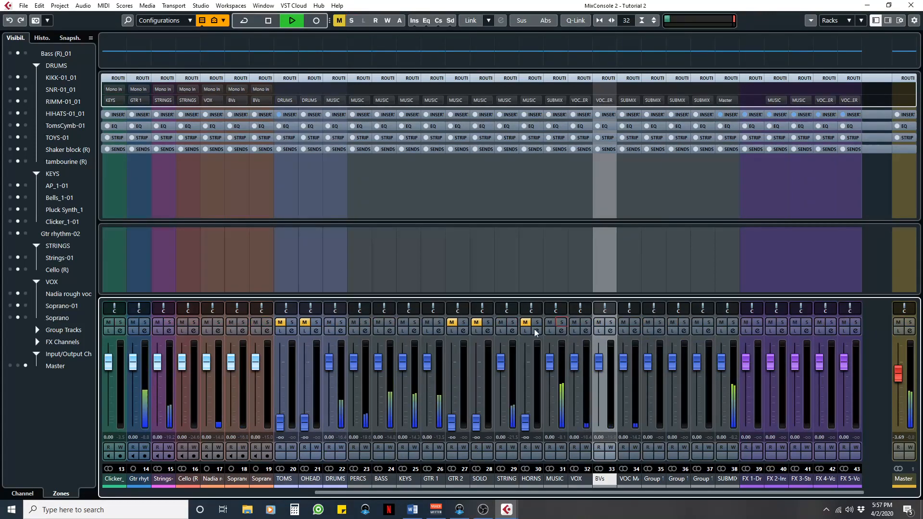
pyautogui.click(340, 324)
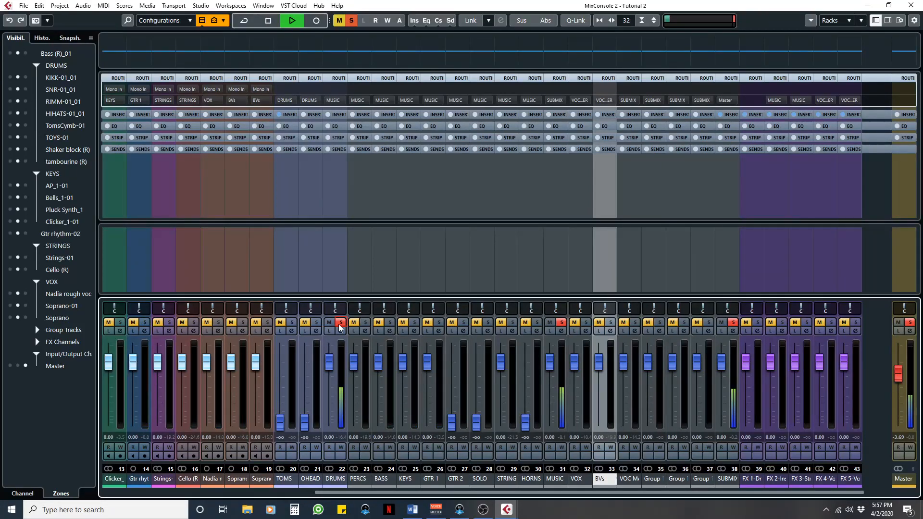
pyautogui.click(339, 326)
pyautogui.press('space')
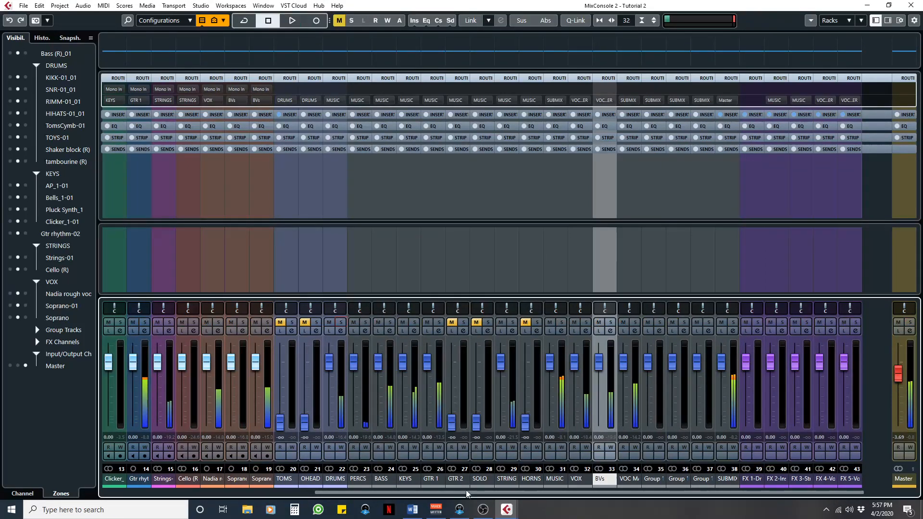
# Review the mixer channels, select the SUBMIX group and expand the insert effects of the channels.
pyautogui.moveTo(467, 494); pyautogui.dragTo(168, 501)
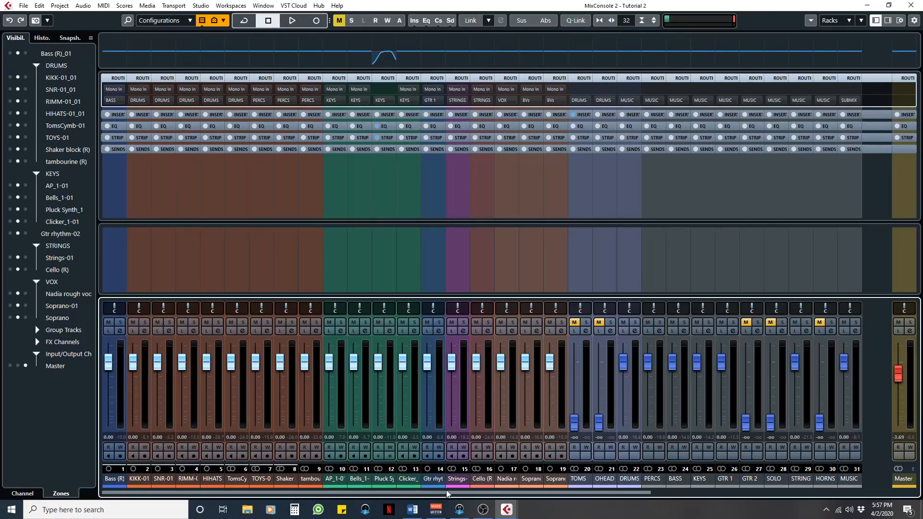
pyautogui.moveTo(452, 494); pyautogui.dragTo(742, 512)
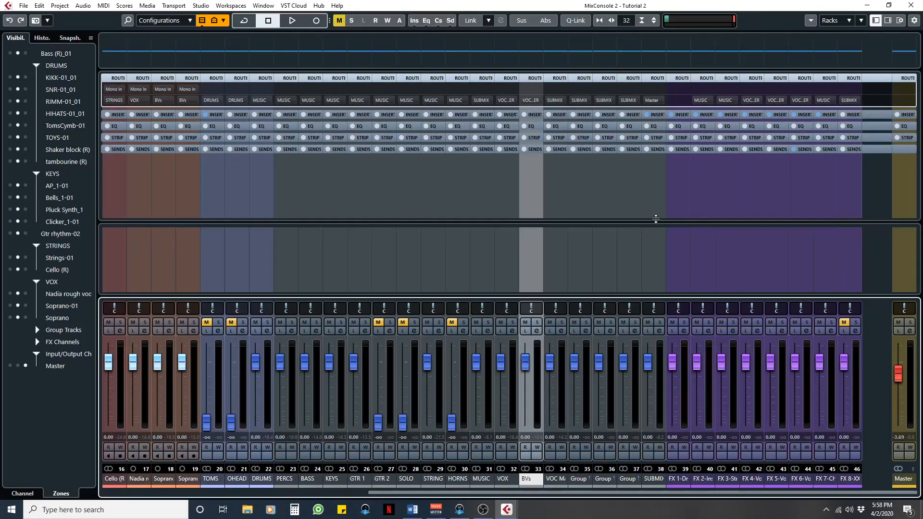
pyautogui.click(661, 420)
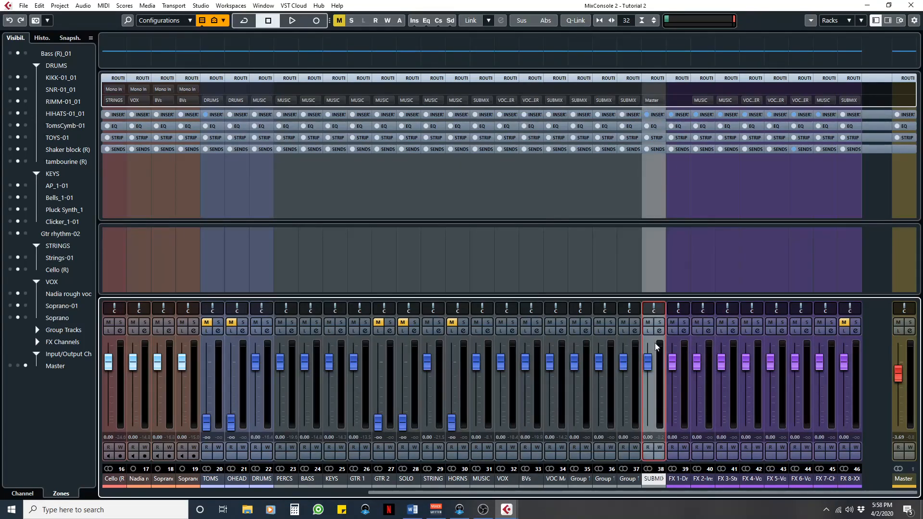
pyautogui.click(653, 115)
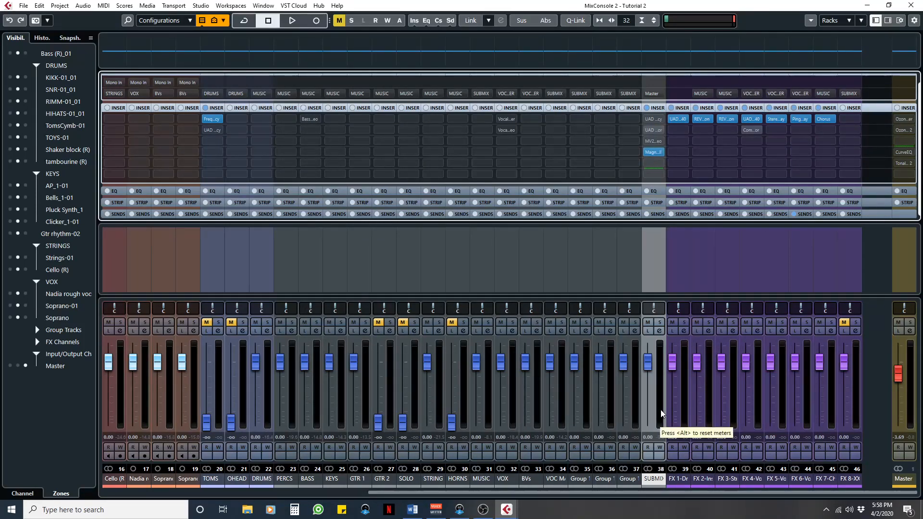
# Open the UAD Shadow Hills Mastering Compressor in the SUBMIX channel's second insert, toggle its bypass and close it.
pyautogui.doubleClick(655, 131)
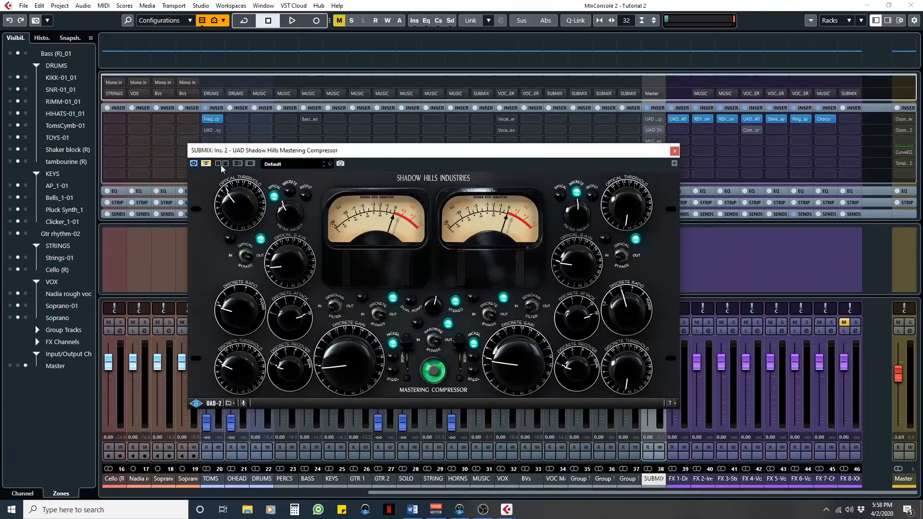
pyautogui.click(207, 164)
pyautogui.click(674, 151)
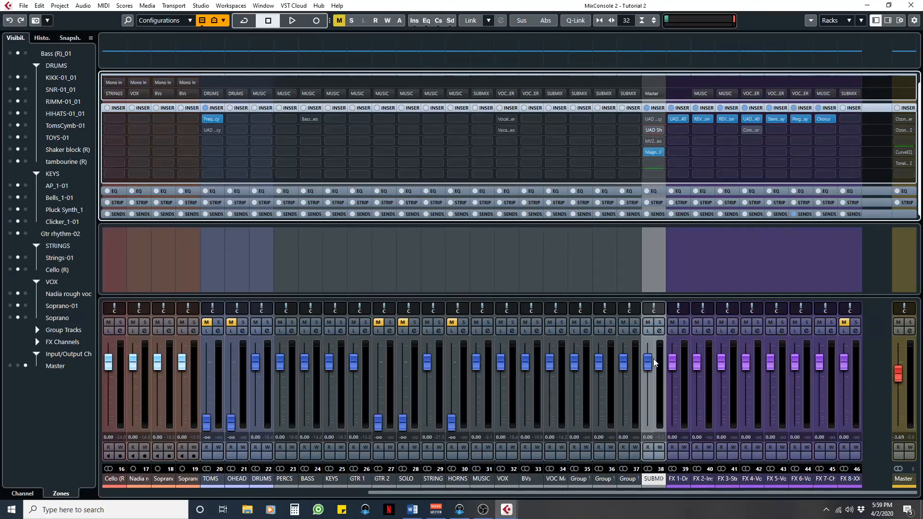
# Reset the Master fader to 0 and, after trying a SUBMIX boost and resetting it, lower the SUBMIX fader to about -6.65 dB.
pyautogui.keyDown('ctrl'); pyautogui.click(898, 374); pyautogui.keyUp('ctrl')
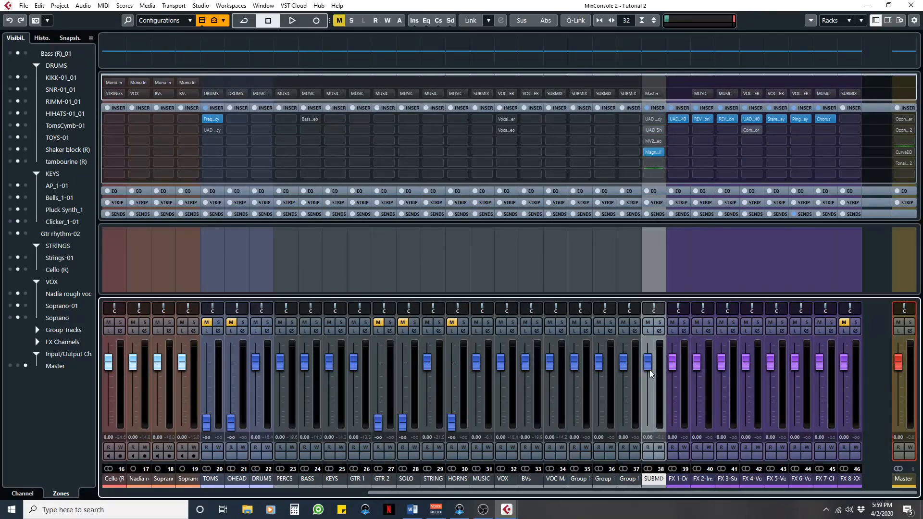
pyautogui.moveTo(650, 370); pyautogui.dragTo(649, 368)
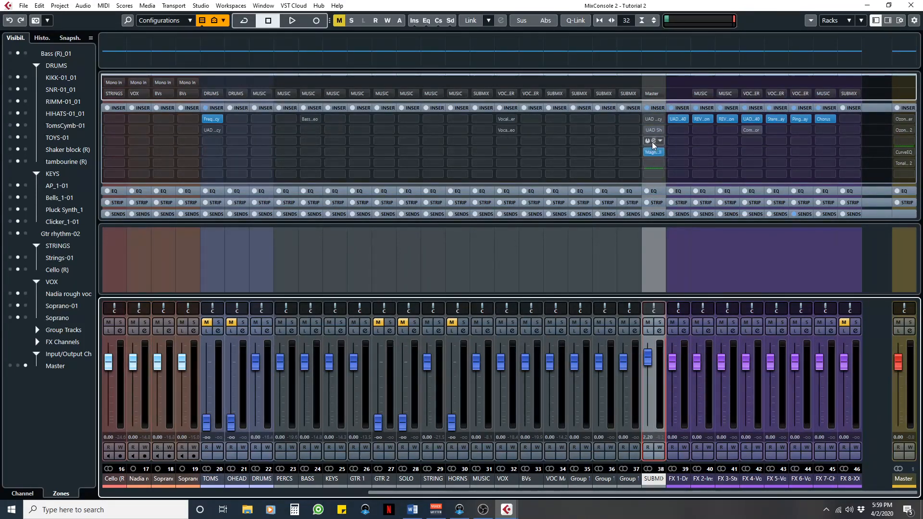
pyautogui.keyDown('ctrl'); pyautogui.click(648, 358); pyautogui.keyUp('ctrl')
pyautogui.moveTo(647, 370); pyautogui.dragTo(648, 388)
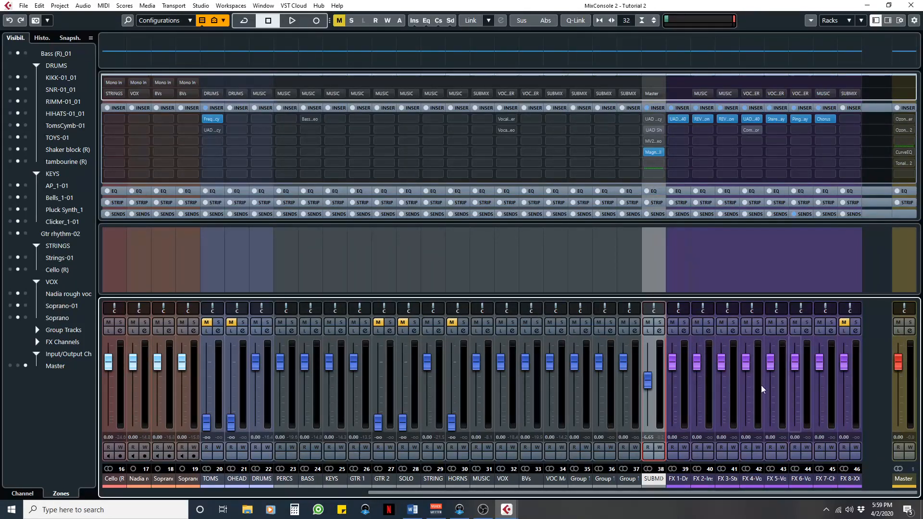
# Reset the SUBMIX fader to 0, then open the UAD Pultec EQP-1A Legacy in its first insert and close it.
pyautogui.keyDown('ctrl'); pyautogui.click(651, 385); pyautogui.keyUp('ctrl')
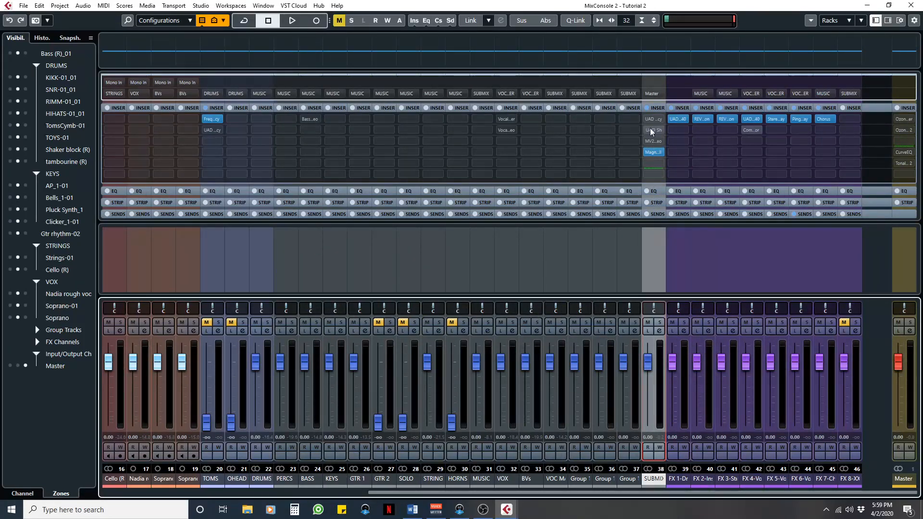
pyautogui.moveTo(650, 127); pyautogui.dragTo(648, 174)
pyautogui.click(646, 121)
pyautogui.moveTo(466, 181); pyautogui.dragTo(434, 167)
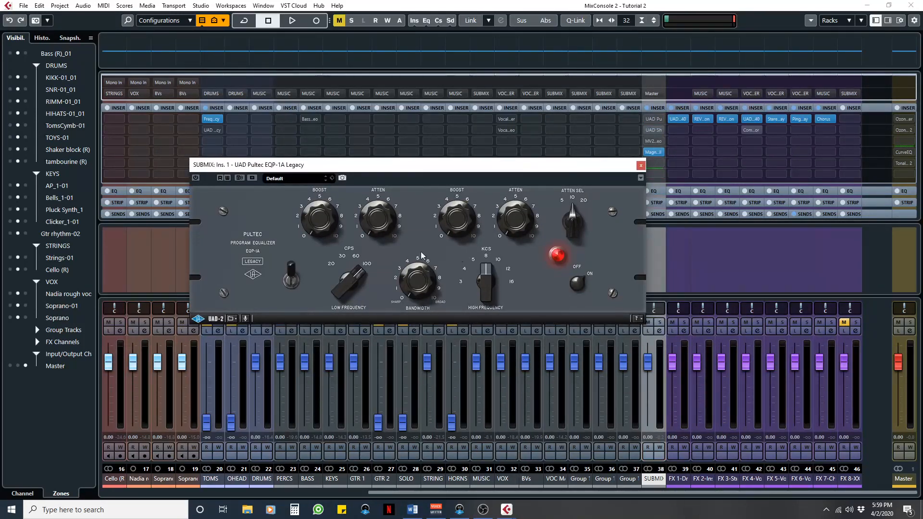
pyautogui.click(640, 165)
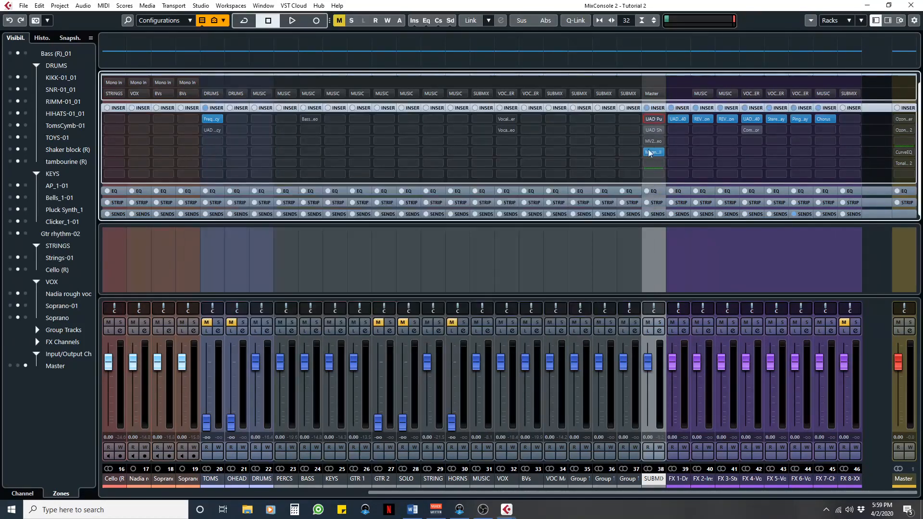
# Inspect the Shadow Hills Mastering Compressor and the MV2 Stereo in the SUBMIX inserts, closing each plug-in window.
pyautogui.click(653, 130)
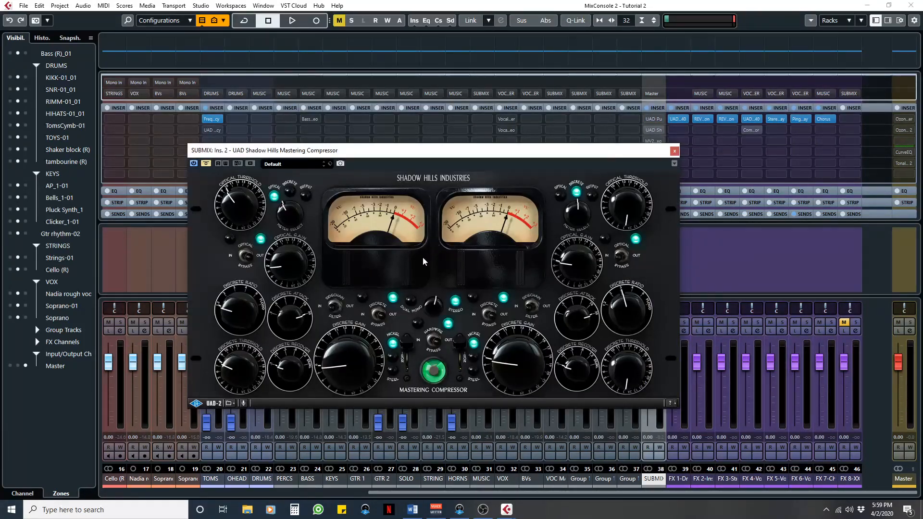
pyautogui.click(673, 152)
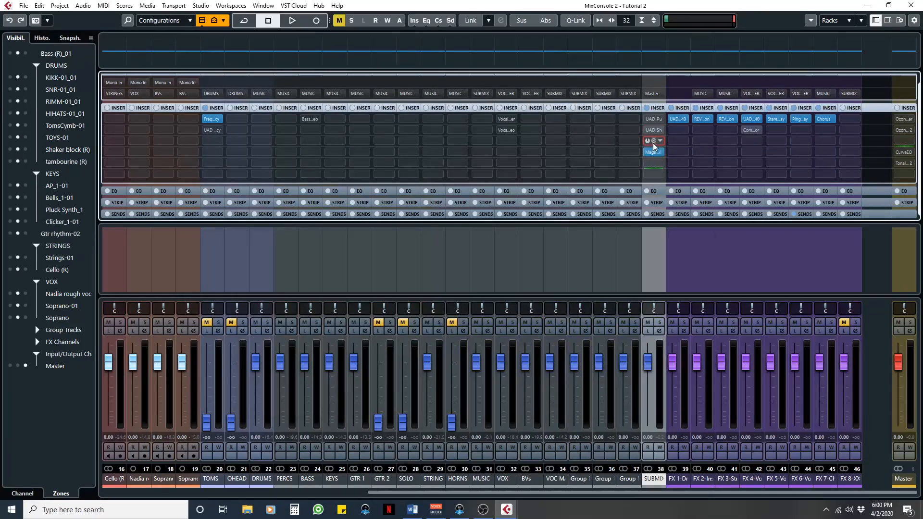
pyautogui.click(653, 140)
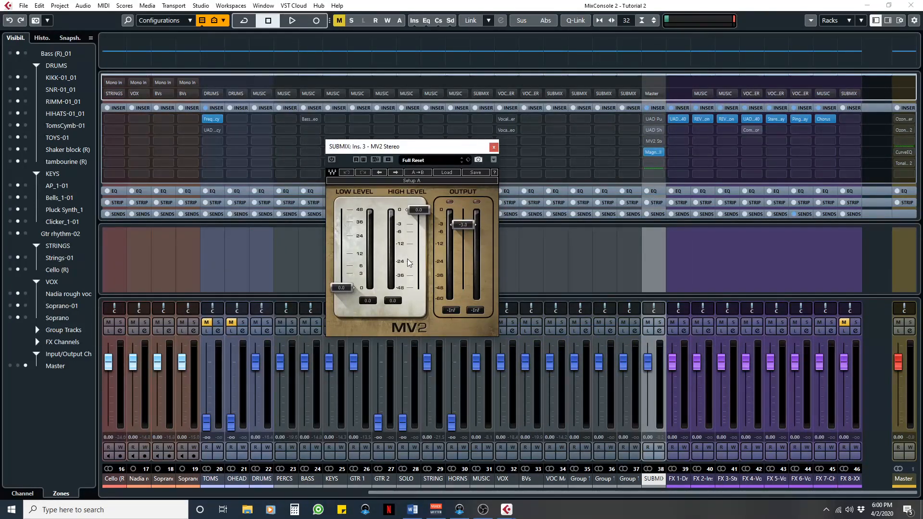
pyautogui.click(494, 147)
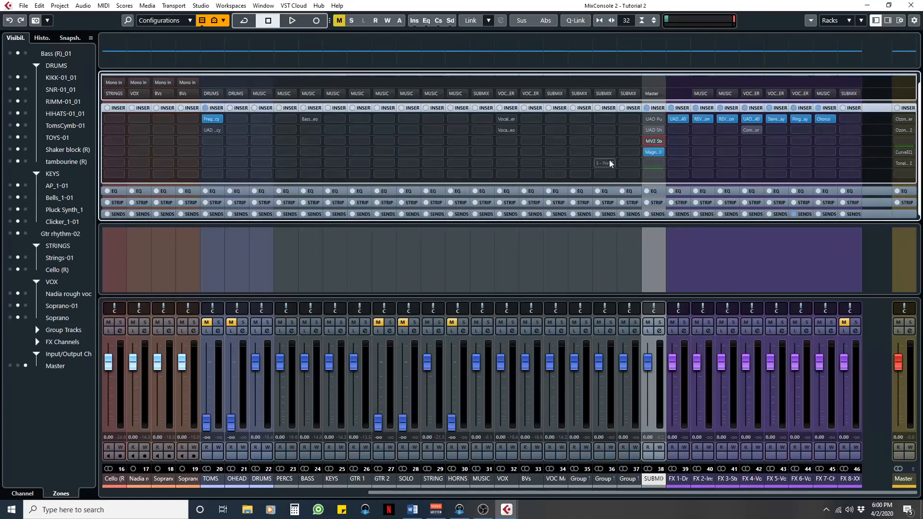
pyautogui.click(653, 141)
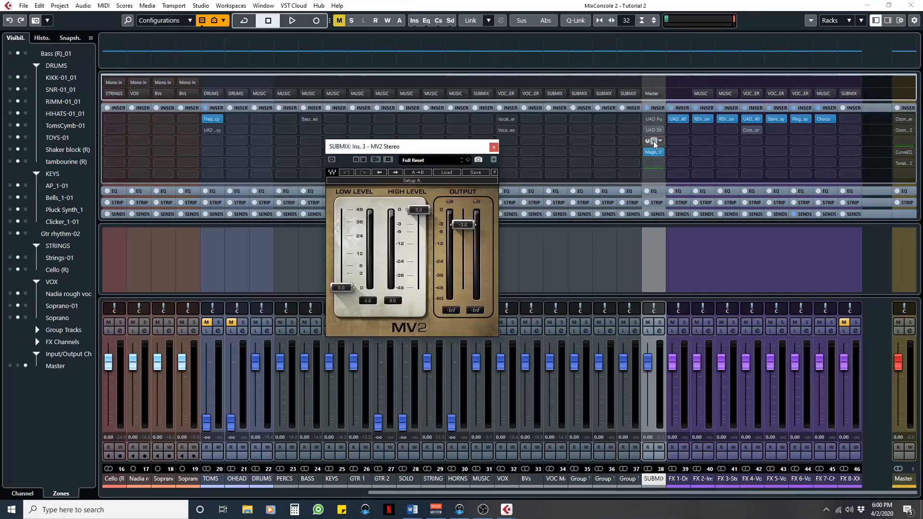
pyautogui.click(494, 147)
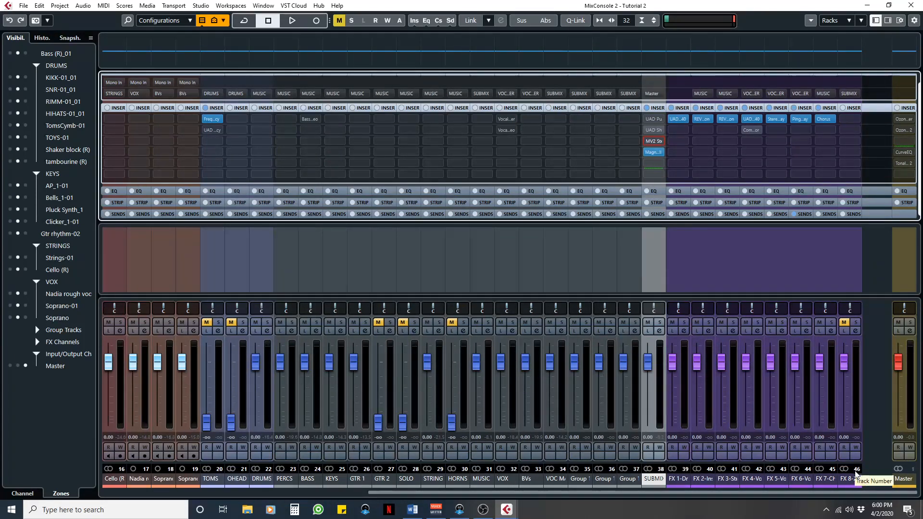
# Go through the FX channels one by one from FX 1 to FX 8, selecting each to examine its effect and routing.
pyautogui.click(684, 419)
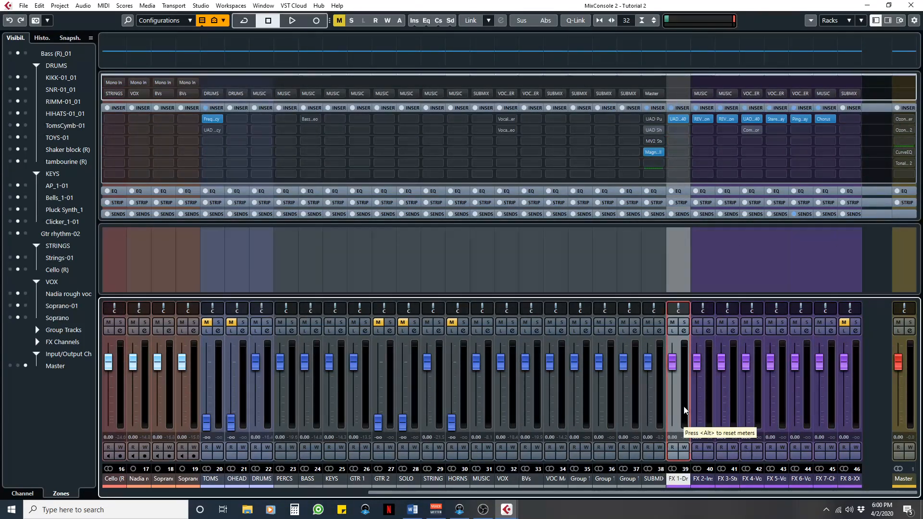
pyautogui.click(710, 411)
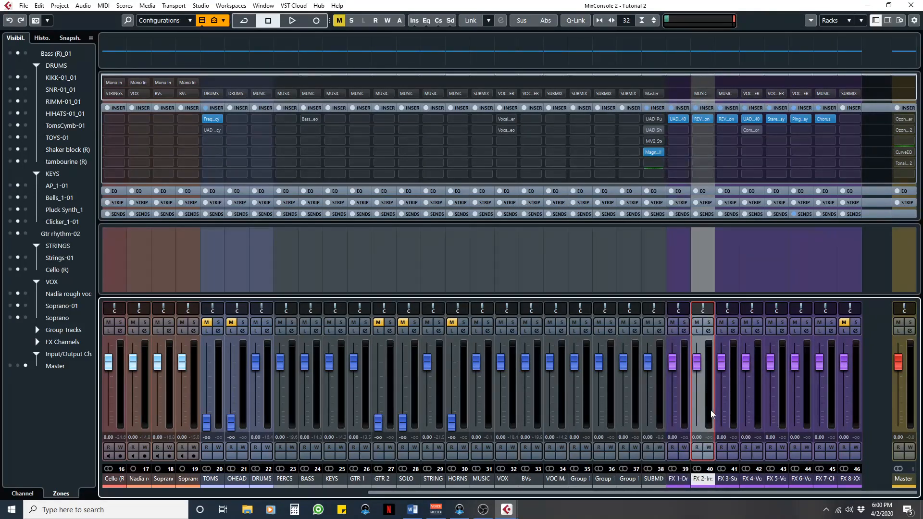
pyautogui.click(733, 415)
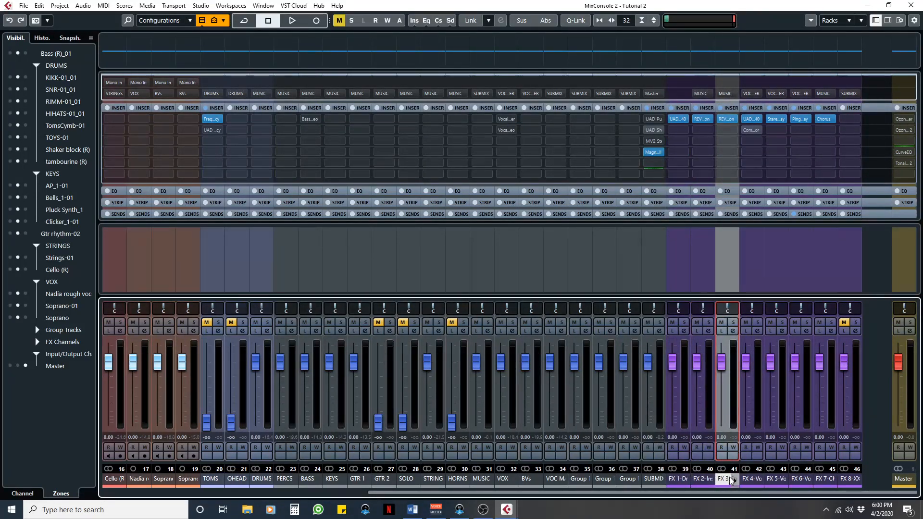
pyautogui.click(755, 419)
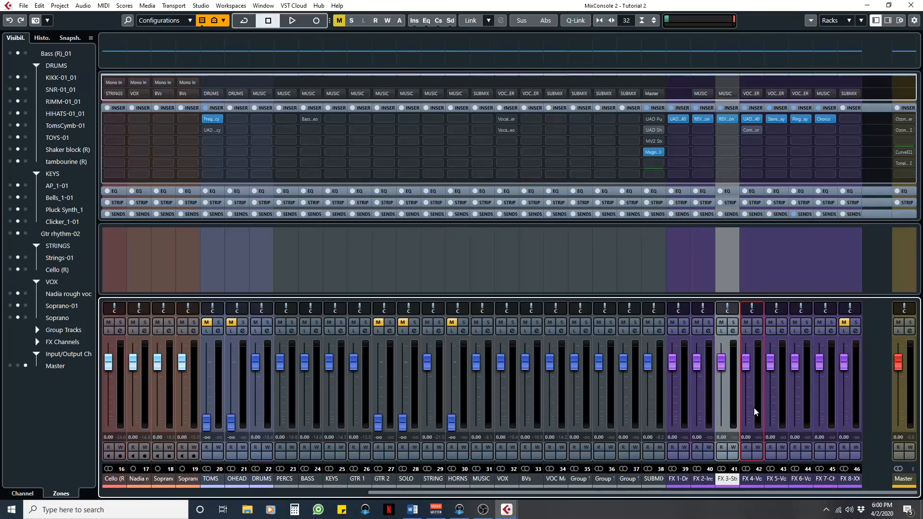
pyautogui.click(755, 405)
pyautogui.click(782, 406)
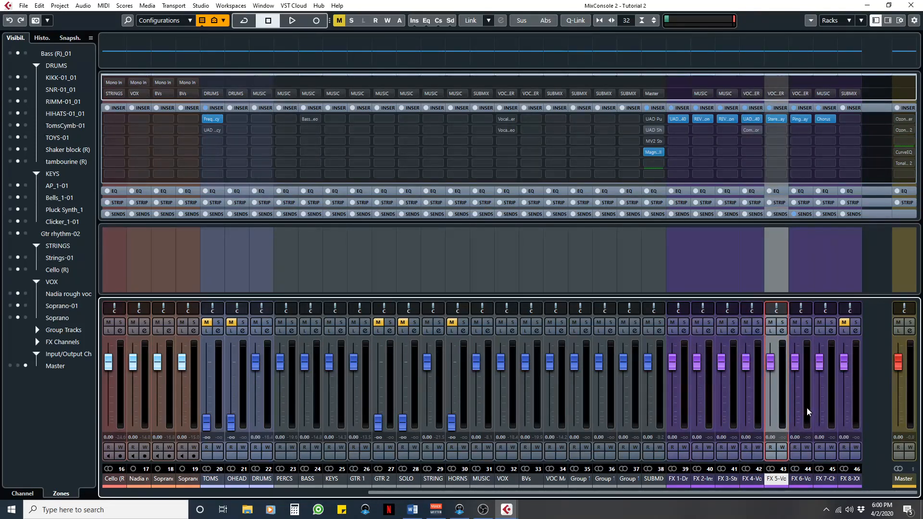
pyautogui.click(806, 407)
pyautogui.click(828, 411)
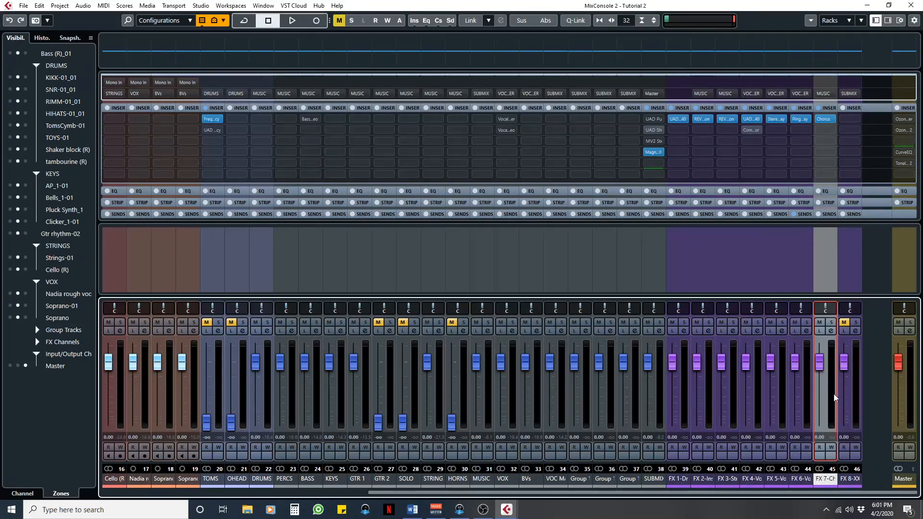
pyautogui.click(856, 390)
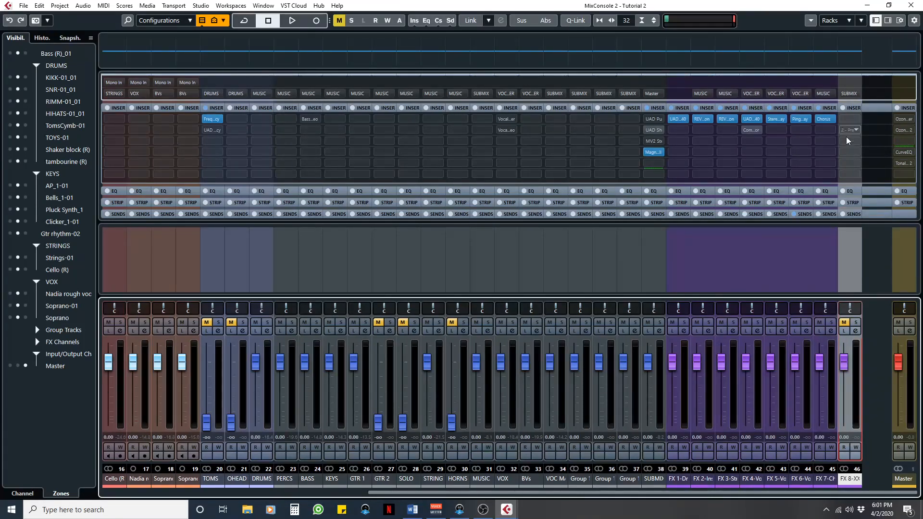
pyautogui.click(843, 324)
# Review the mixer layout from the Bass channel through the group channels to the FX channels.
pyautogui.hscroll(-4, 230, 493)
pyautogui.hscroll(-5, 231, 493)
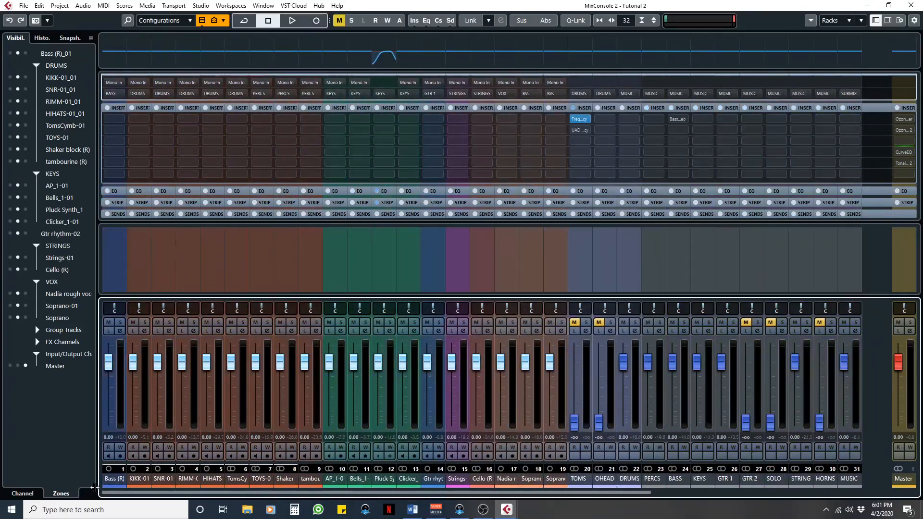
pyautogui.hscroll(3, 221, 498)
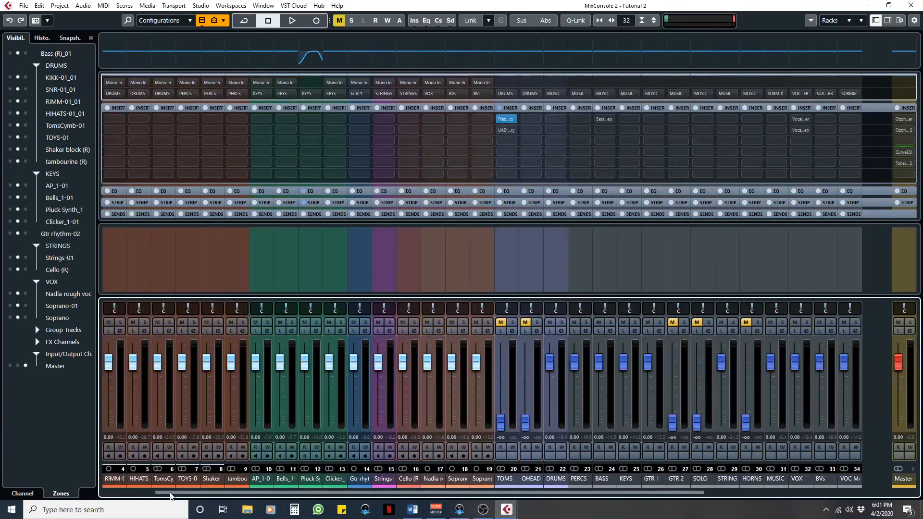
pyautogui.hscroll(4, 220, 498)
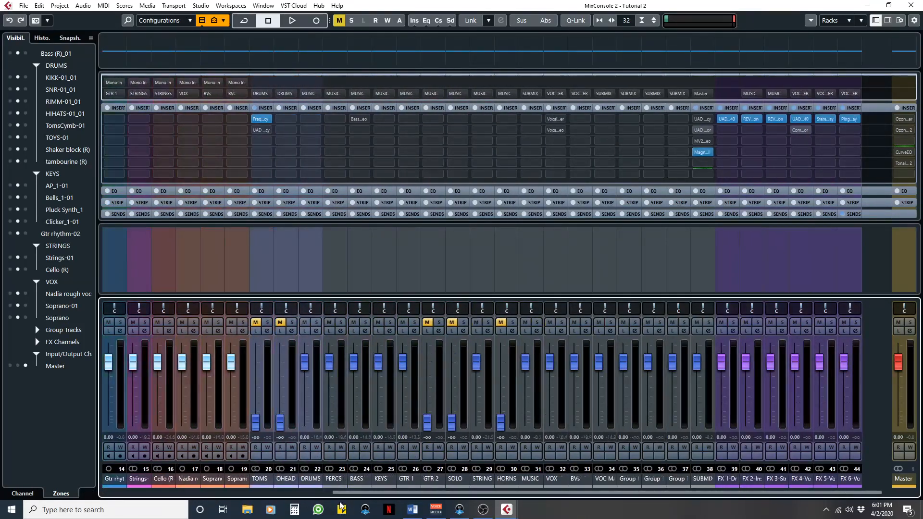
pyautogui.hscroll(2, 344, 505)
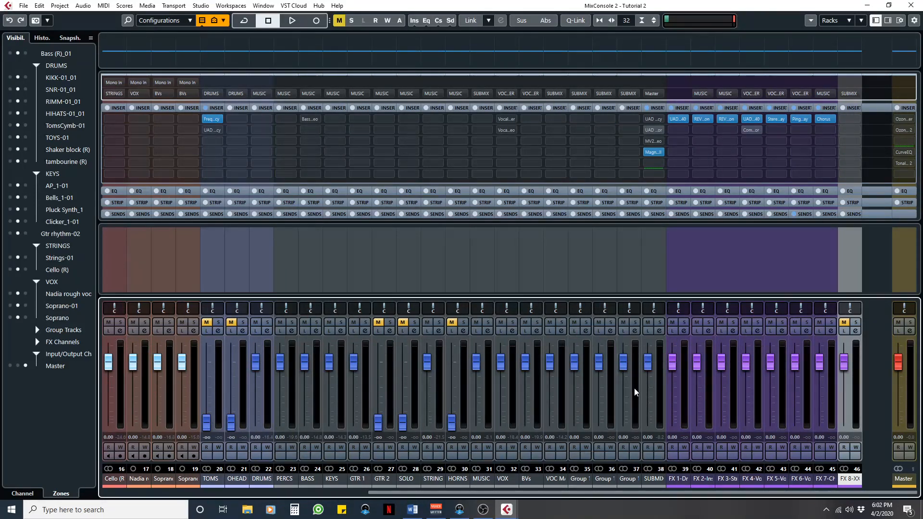
# Try raising the DRUMS group fader to about 2.78 dB and lowering it, and reset it to 0.
pyautogui.click(264, 400)
pyautogui.moveTo(256, 366); pyautogui.dragTo(255, 363)
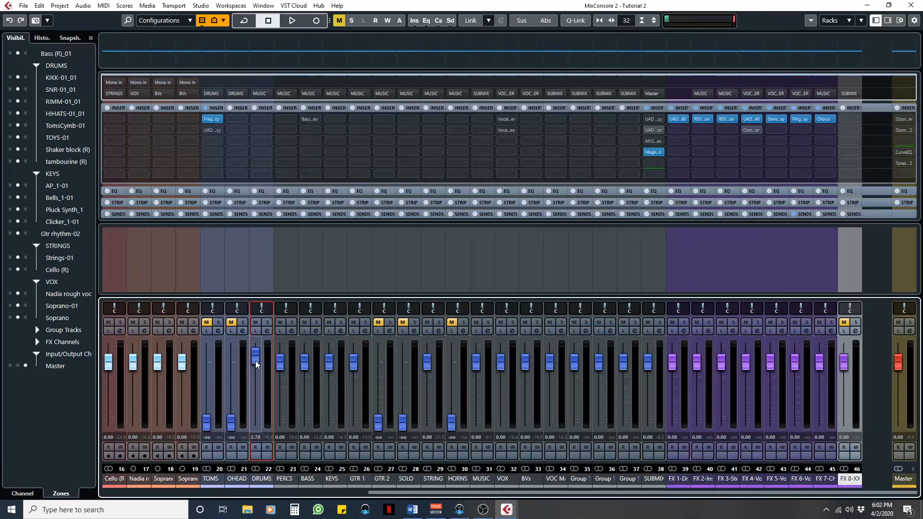
pyautogui.moveTo(255, 360); pyautogui.dragTo(258, 374)
pyautogui.keyDown('ctrl'); pyautogui.click(258, 371); pyautogui.keyUp('ctrl')
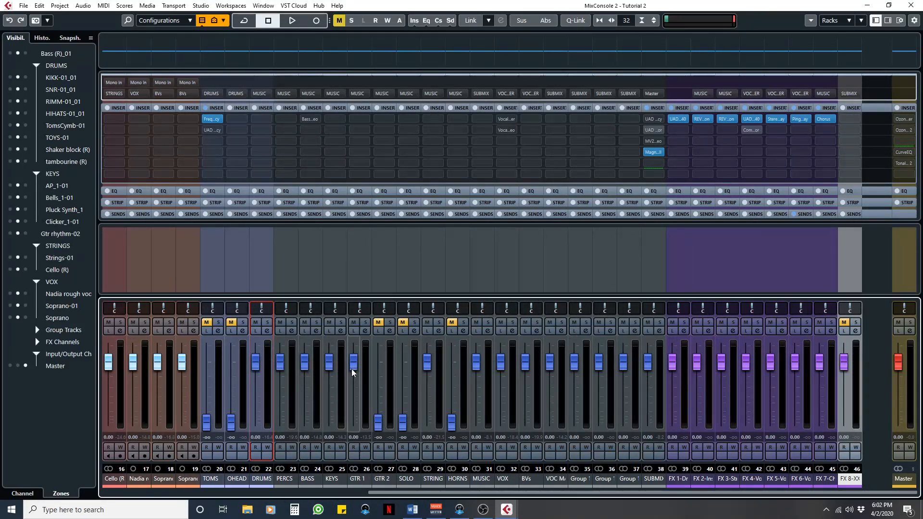
pyautogui.click(329, 368)
# Activate the Pultec EQ and Shadow Hills compressor inserts on the SUBMIX, and view the Pultec's settings.
pyautogui.click(648, 120)
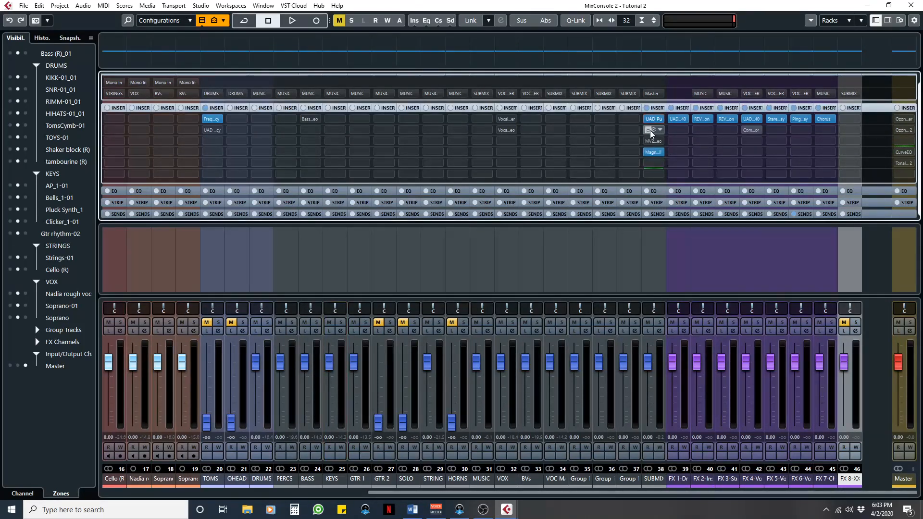
pyautogui.click(649, 130)
pyautogui.click(651, 121)
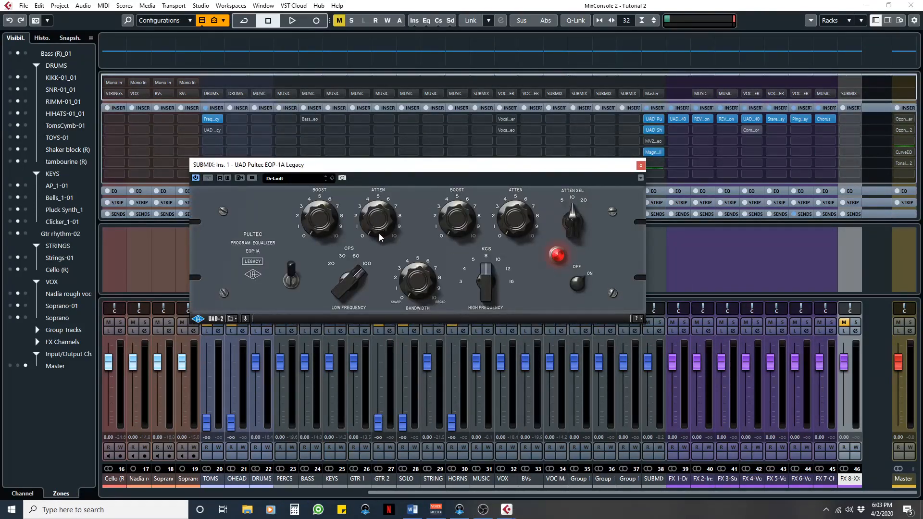
pyautogui.click(639, 167)
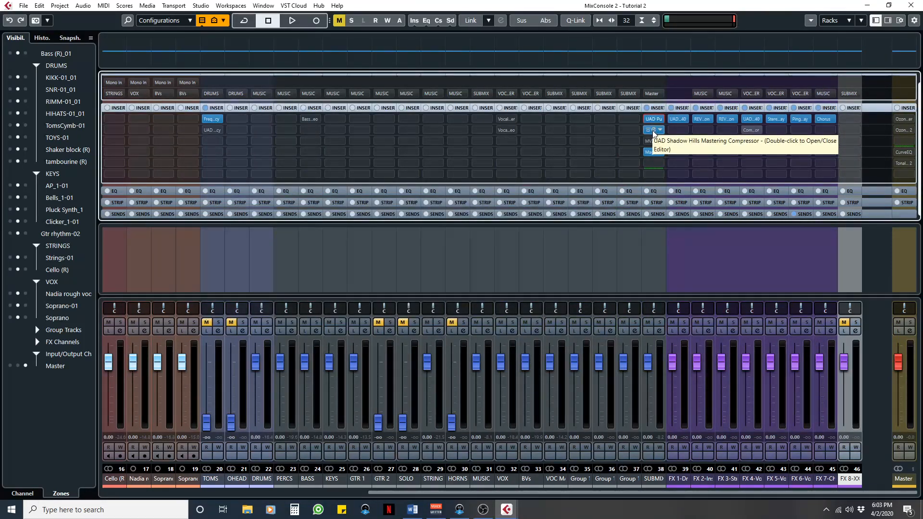
# Switch the optical, discrete and hardwire bypass controls to In on the SUBMIX's Shadow Hills Mastering Compressor and close it.
pyautogui.click(652, 130)
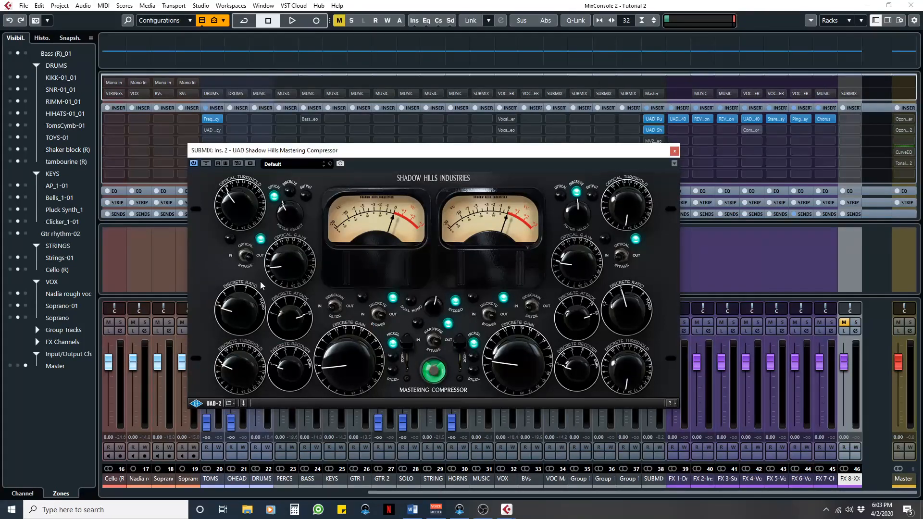
pyautogui.click(242, 261)
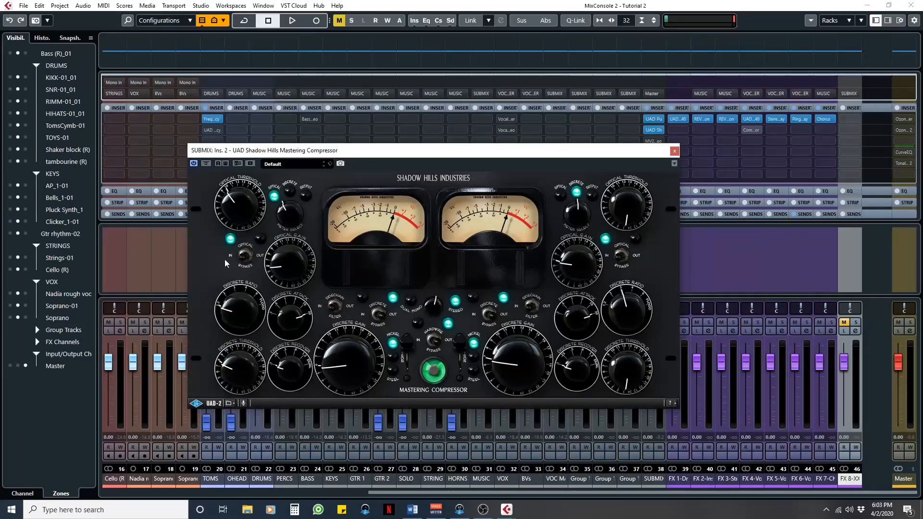
pyautogui.click(374, 312)
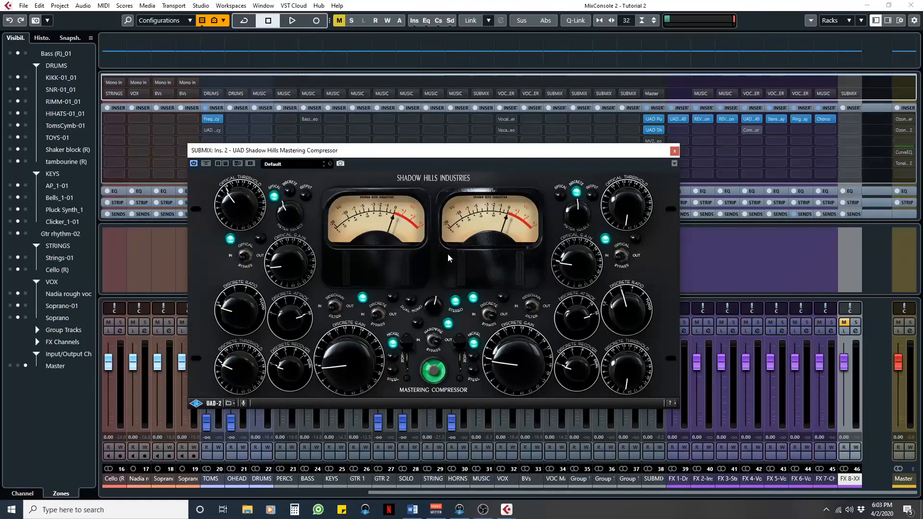
pyautogui.click(434, 340)
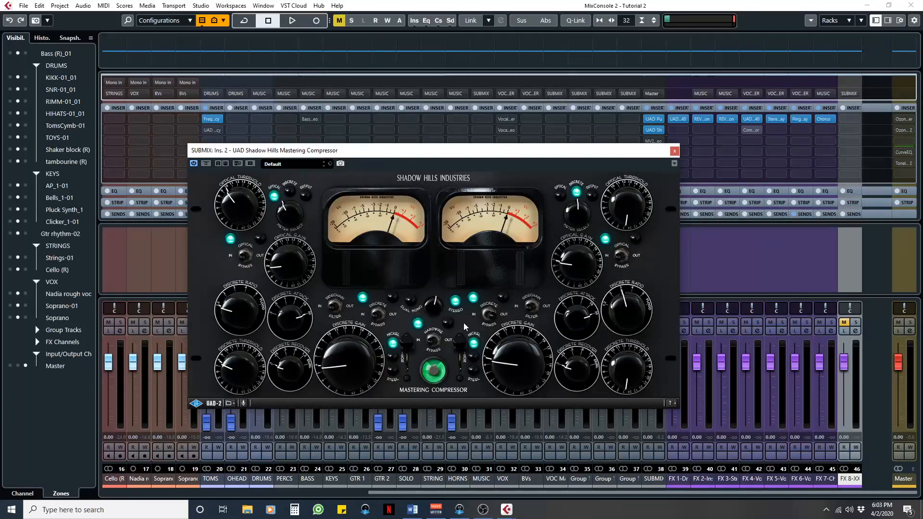
pyautogui.click(674, 152)
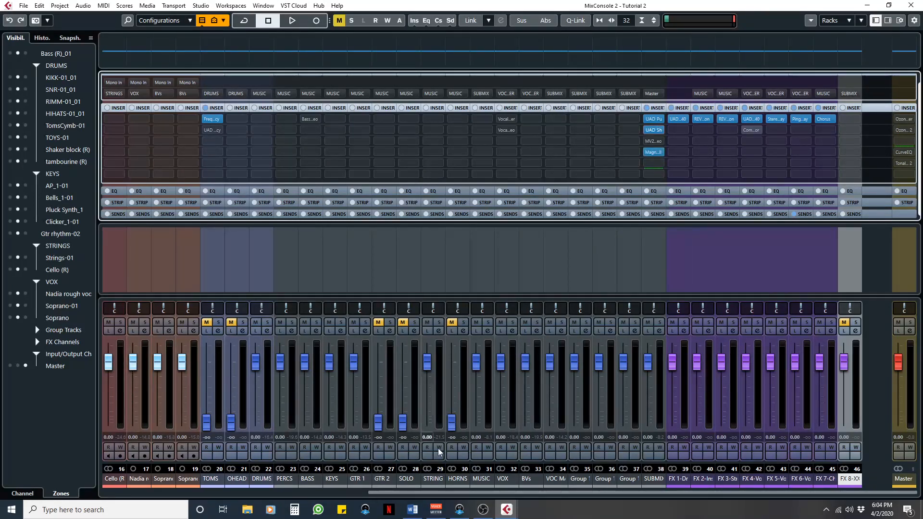
# Open the Bass (R) channel's colour palette, close it without choosing a colour and select the Clicker channel.
pyautogui.moveTo(432, 491); pyautogui.dragTo(126, 486)
pyautogui.click(122, 481)
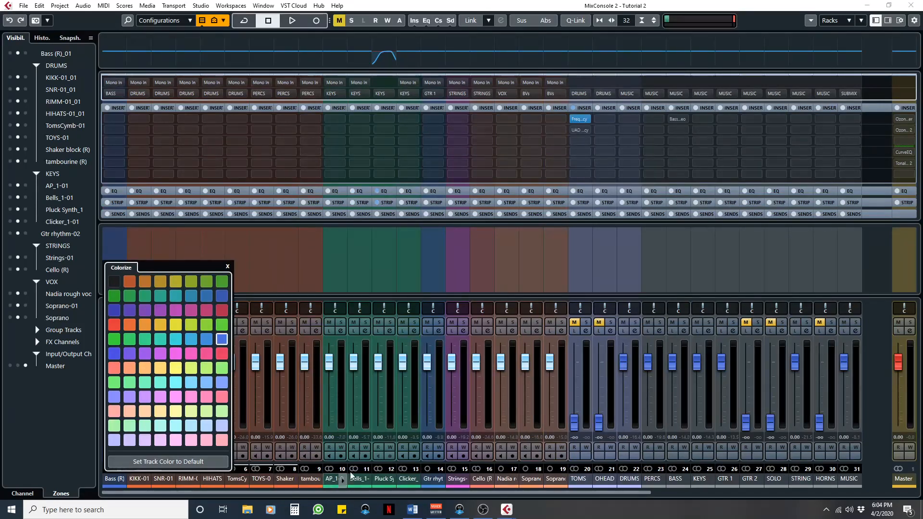
pyautogui.click(408, 274)
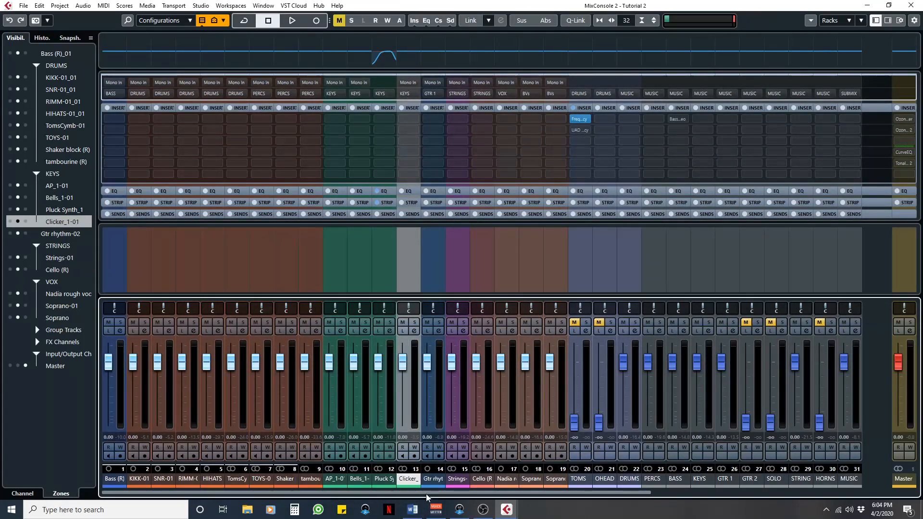
# Look over the complete mixer from the source channels to the FX channels and back, and select the KIKK channel.
pyautogui.moveTo(428, 492); pyautogui.dragTo(623, 495)
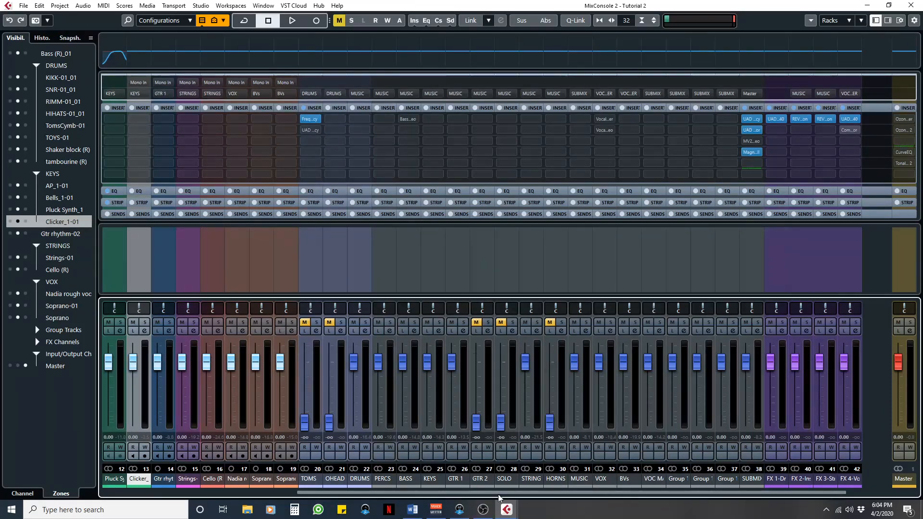
pyautogui.moveTo(498, 494); pyautogui.dragTo(286, 493)
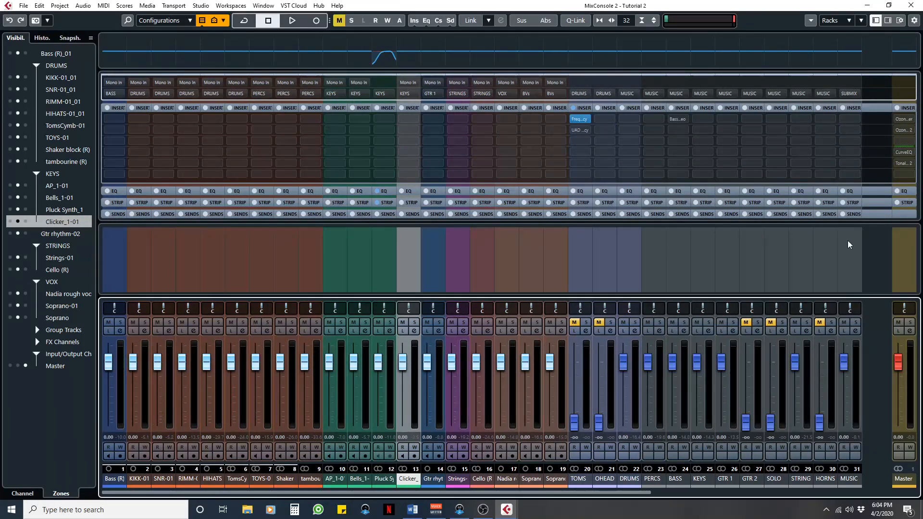
pyautogui.moveTo(645, 491); pyautogui.dragTo(524, 482)
pyautogui.moveTo(436, 495); pyautogui.dragTo(712, 506)
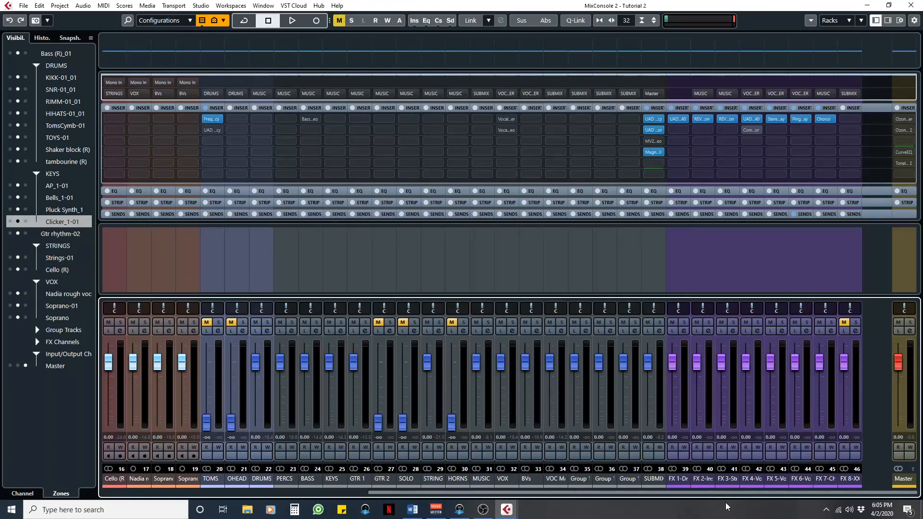
pyautogui.moveTo(683, 493); pyautogui.dragTo(415, 483)
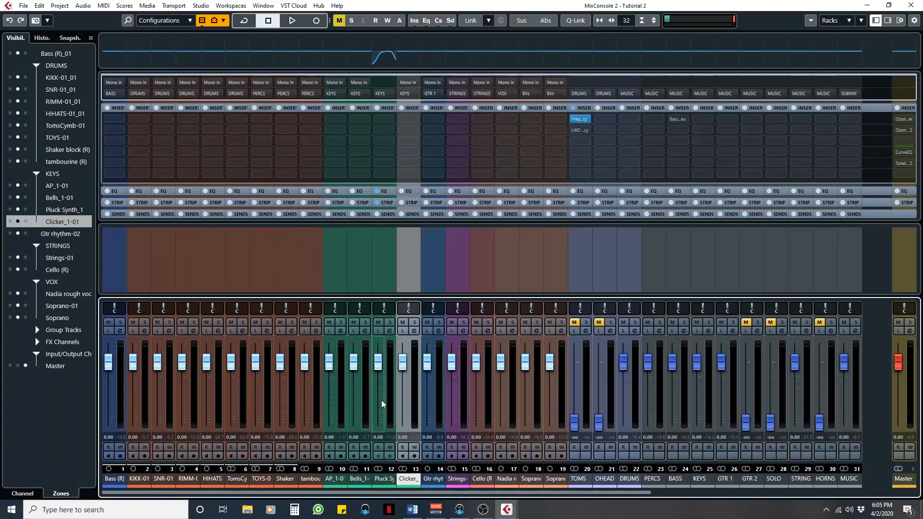
pyautogui.click(144, 387)
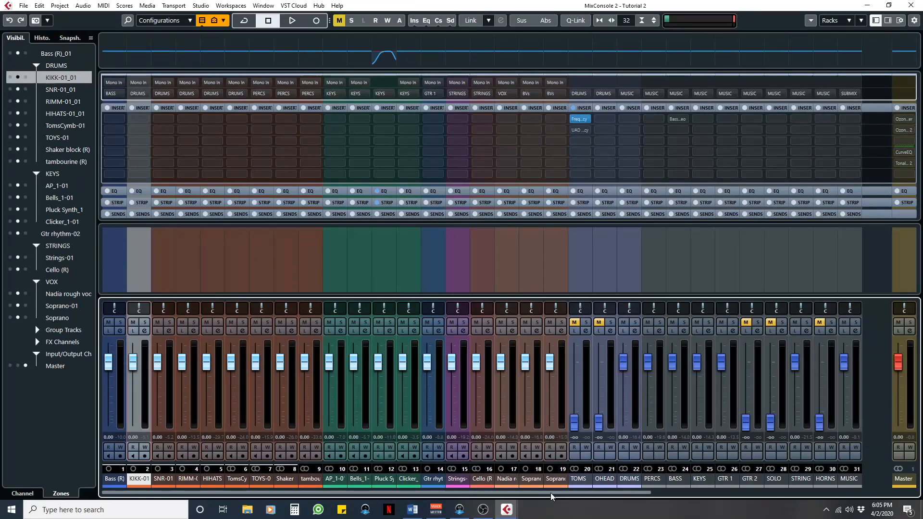
pyautogui.moveTo(550, 492); pyautogui.dragTo(186, 487)
pyautogui.click(483, 509)
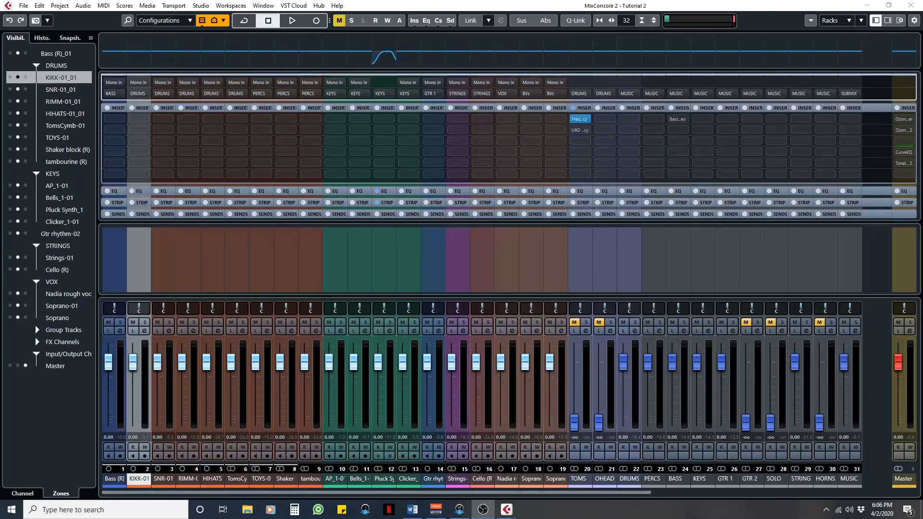